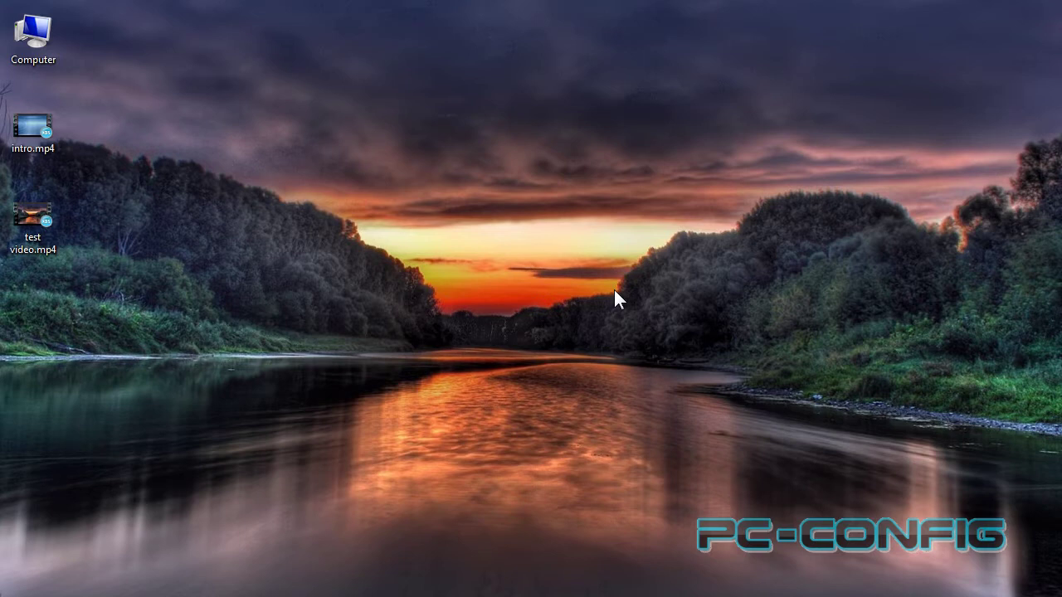
left_click(33, 126)
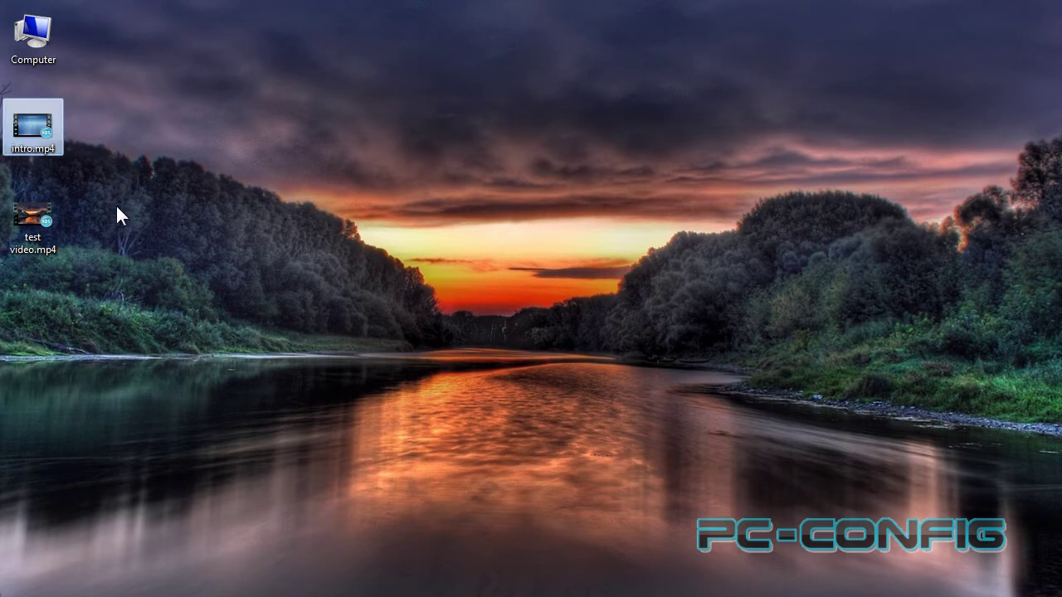
left_click(48, 224)
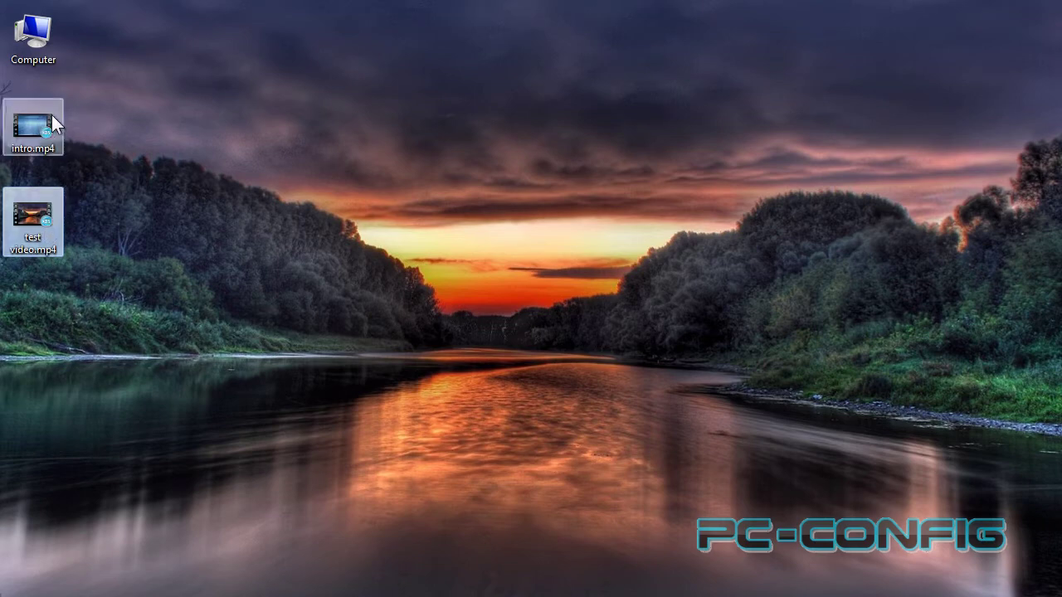
left_click(98, 301)
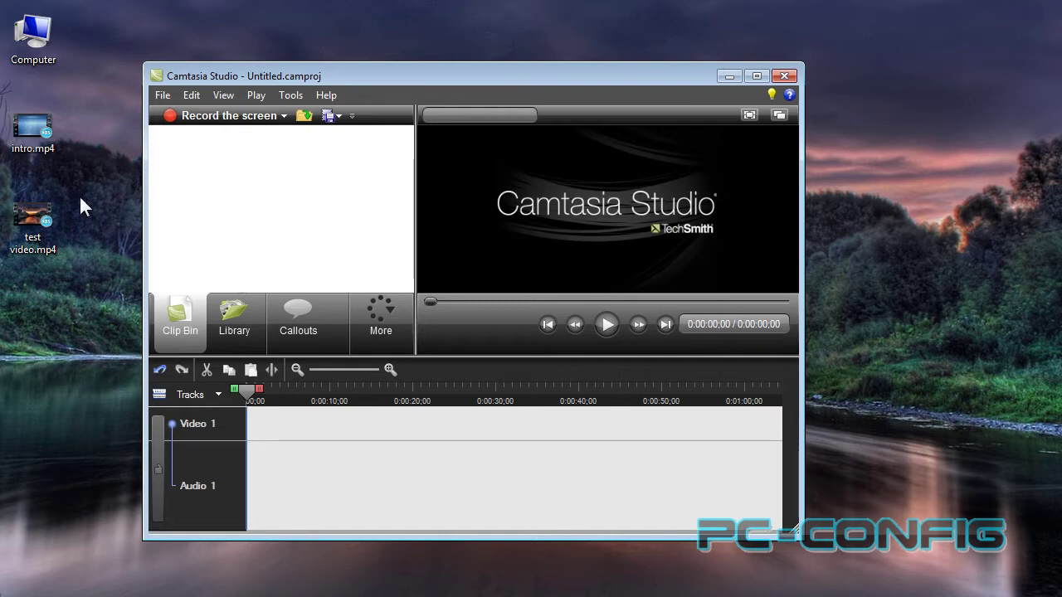
Step: Import intro.mp4 and test video.mp4 from the desktop and sequence them on the timeline as intro, test video, intro
left_click_drag(33, 129, 175, 176)
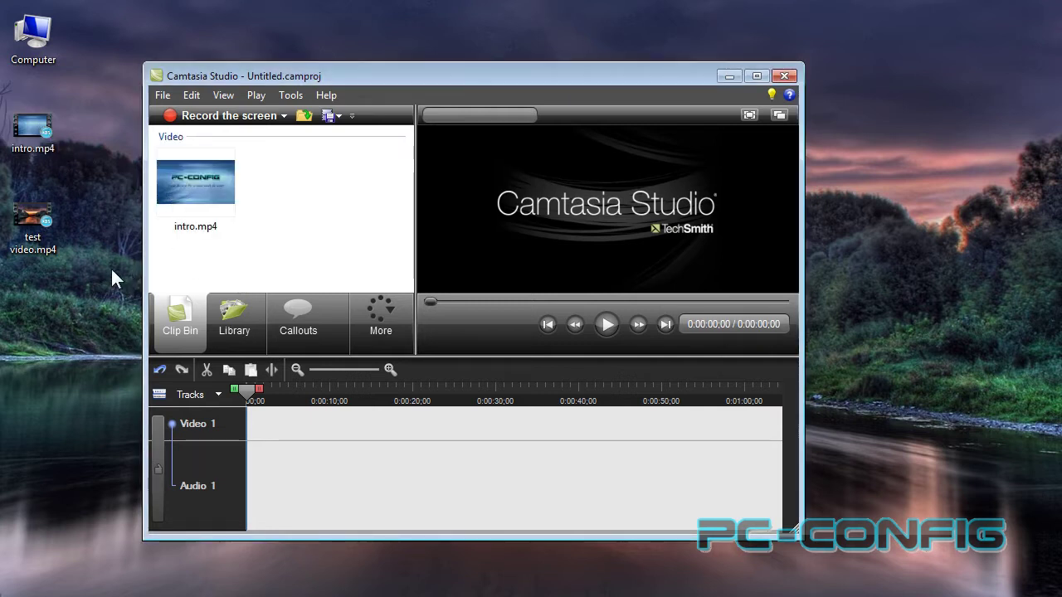
left_click_drag(33, 220, 271, 233)
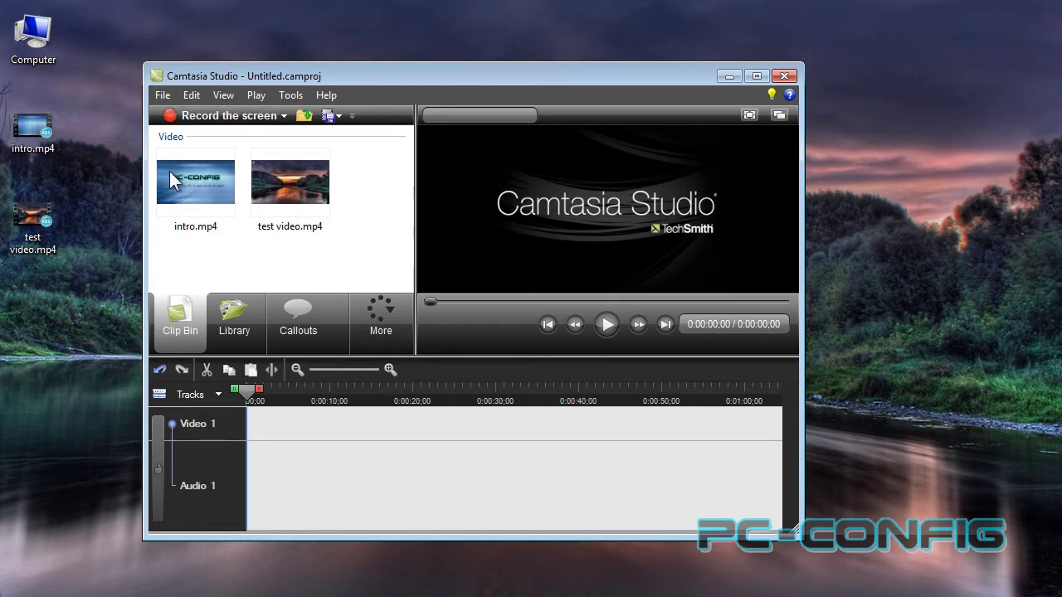
left_click_drag(169, 171, 253, 481)
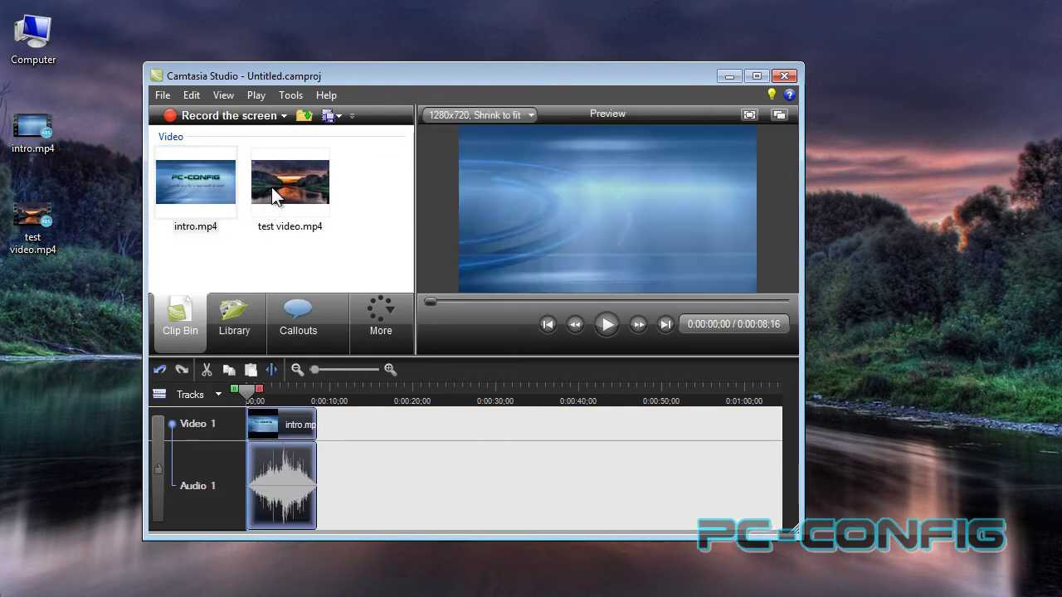
left_click_drag(271, 187, 325, 470)
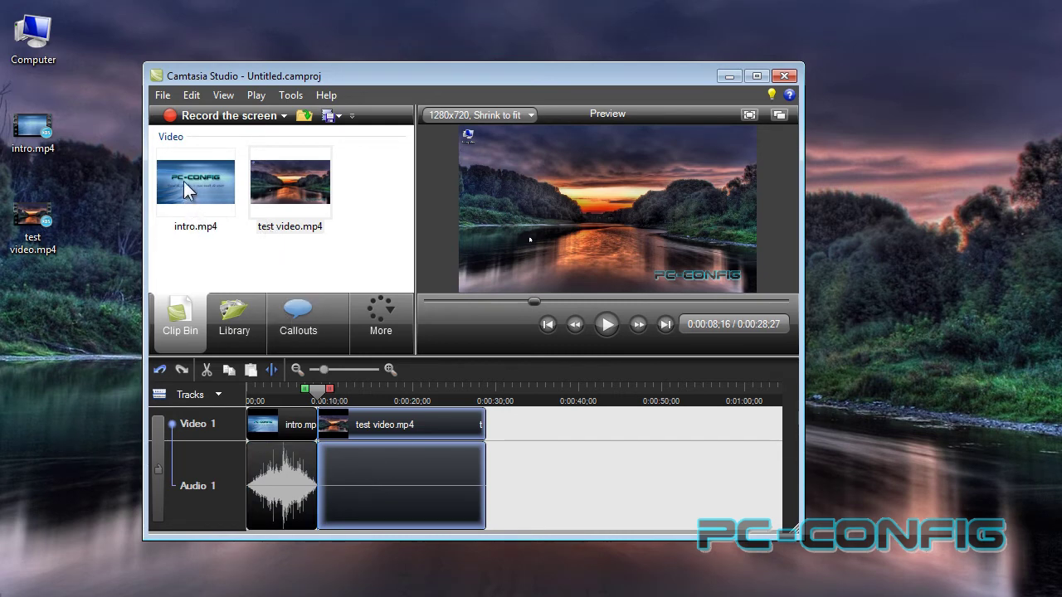
left_click_drag(183, 181, 488, 471)
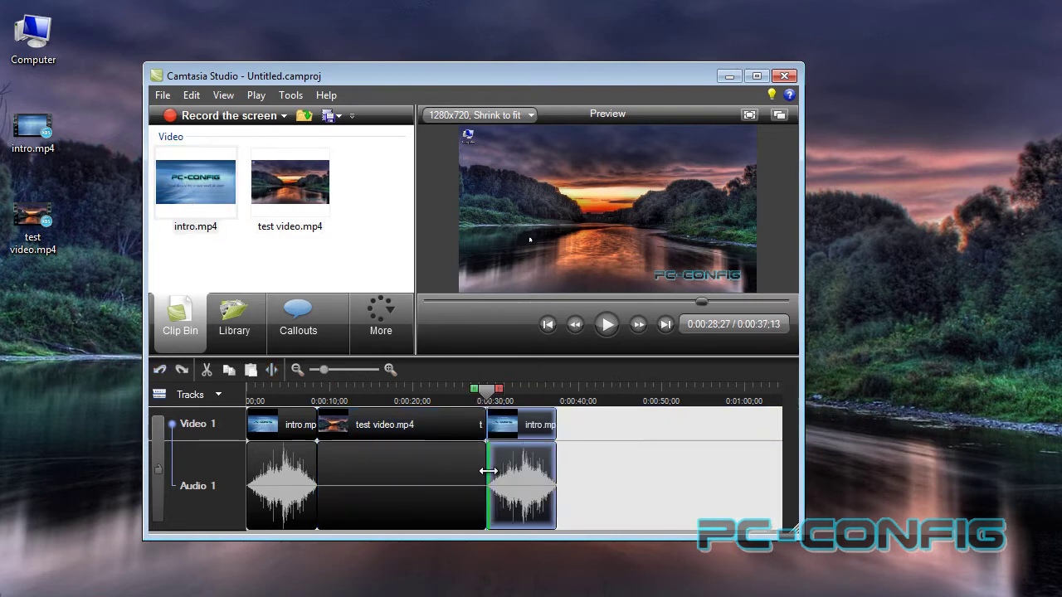
Step: Begin producing the video and create a new production preset named "tutorial video cu intro"
left_click(338, 120)
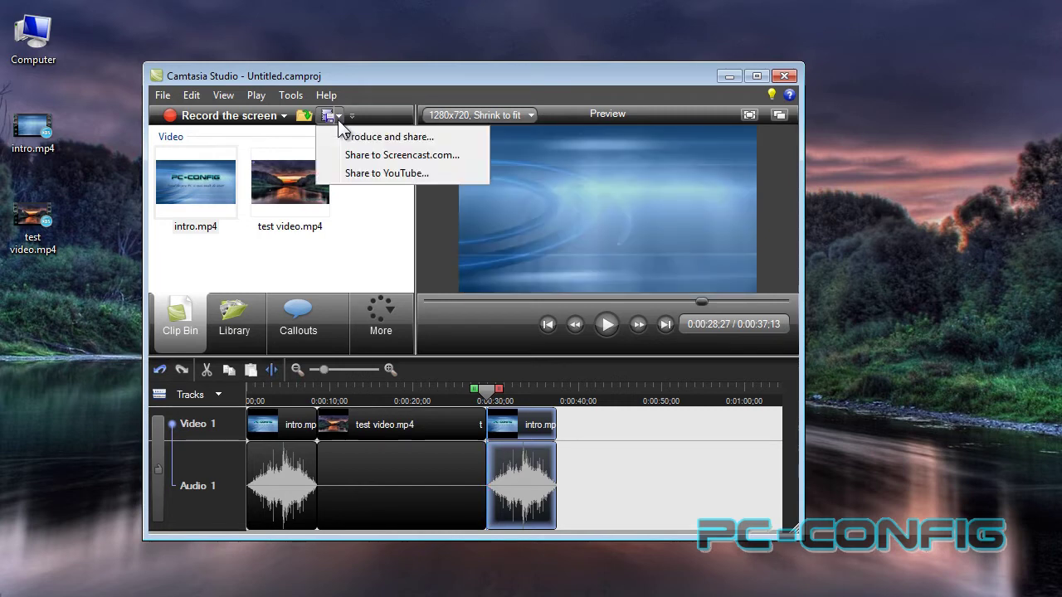
left_click(364, 137)
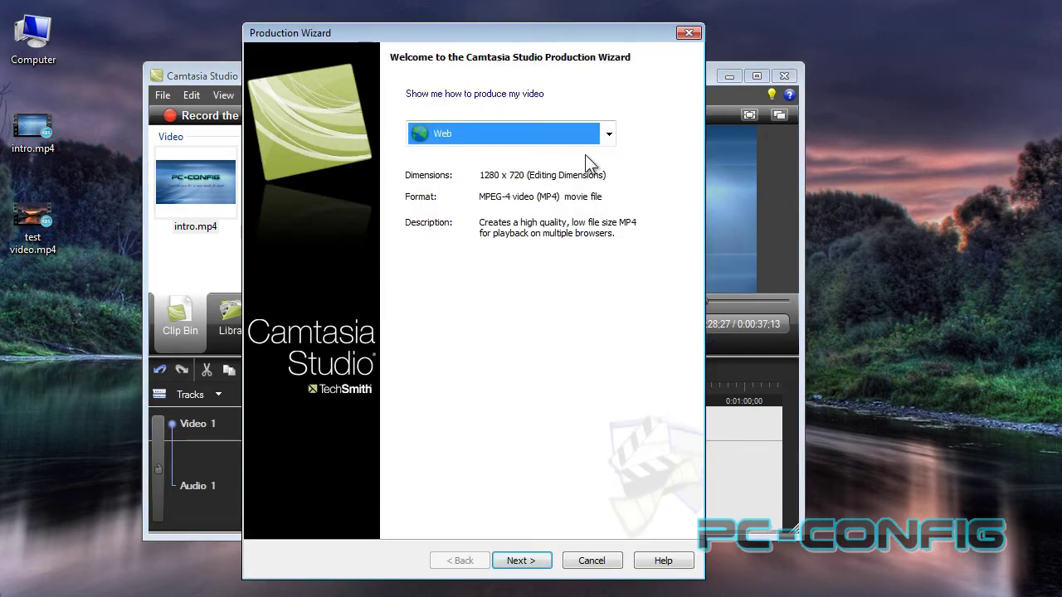
left_click(609, 134)
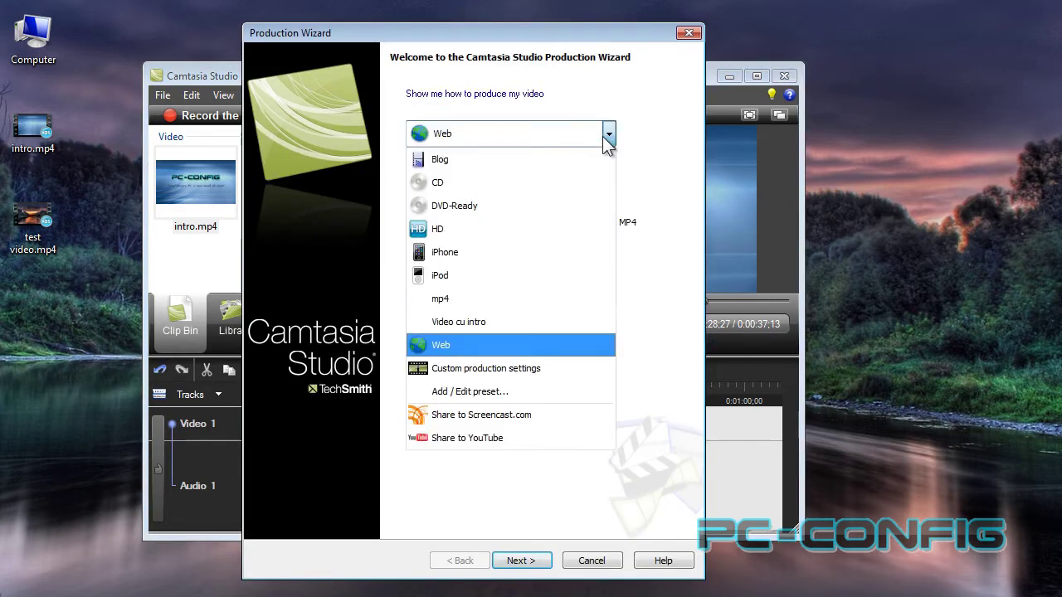
left_click(528, 391)
left_click(470, 198)
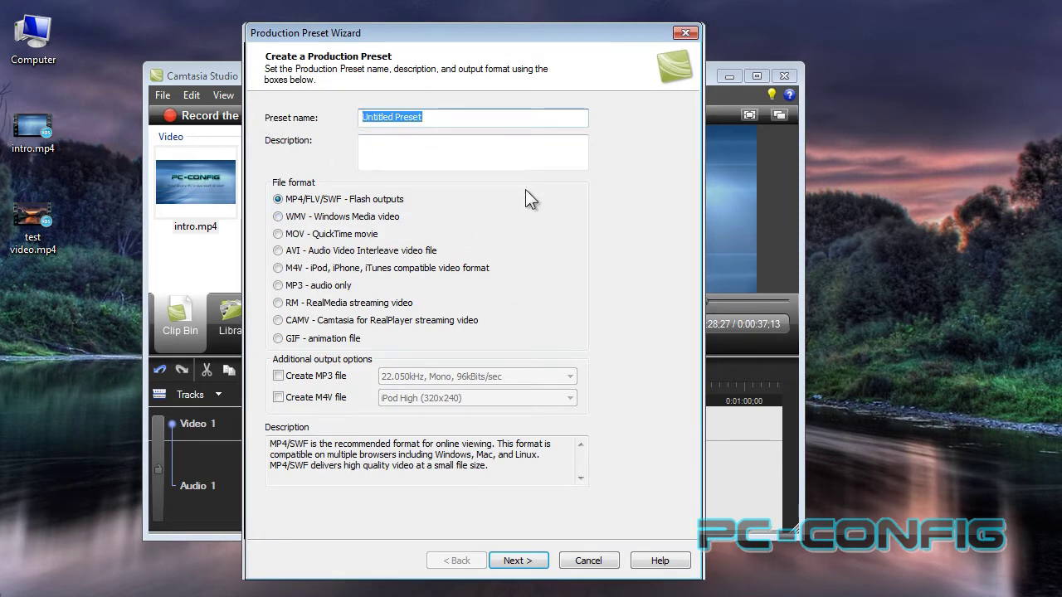
type("tuito")
key("BackSpace")
key("BackSpace")
key("BackSpace")
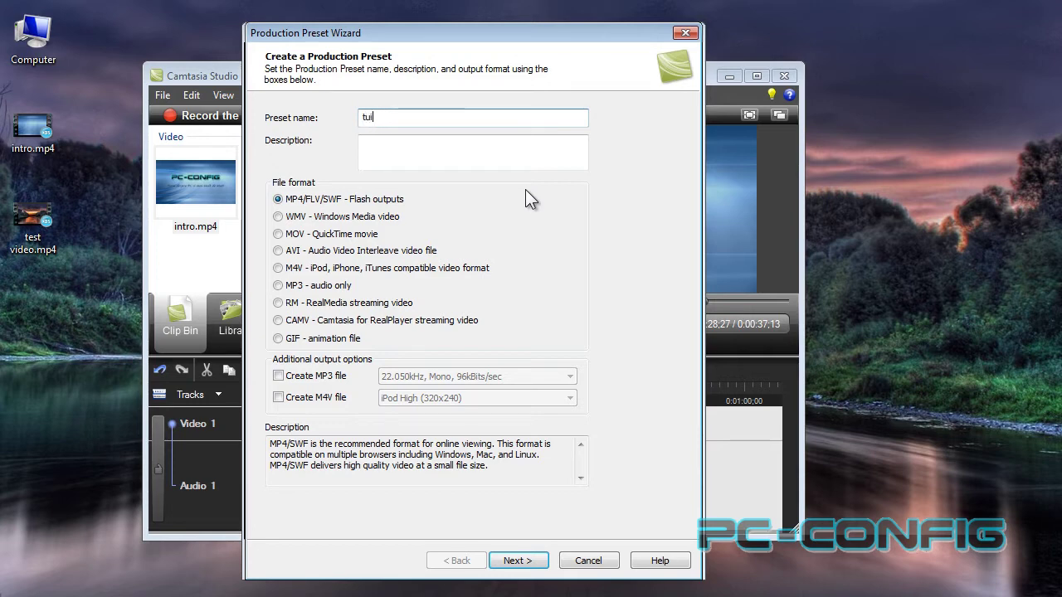
type("torial video cu intro")
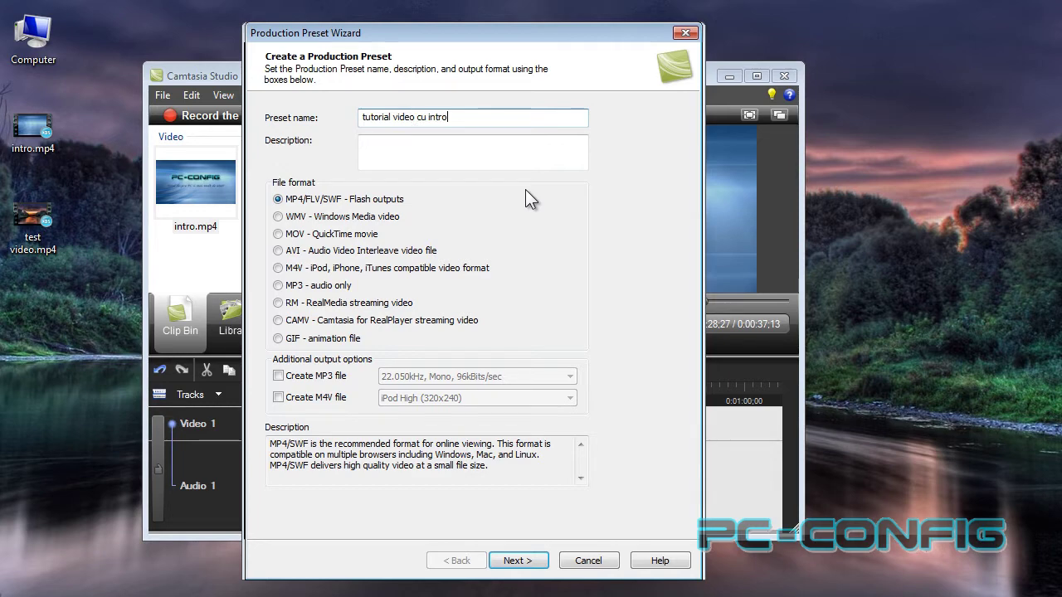
left_click(519, 562)
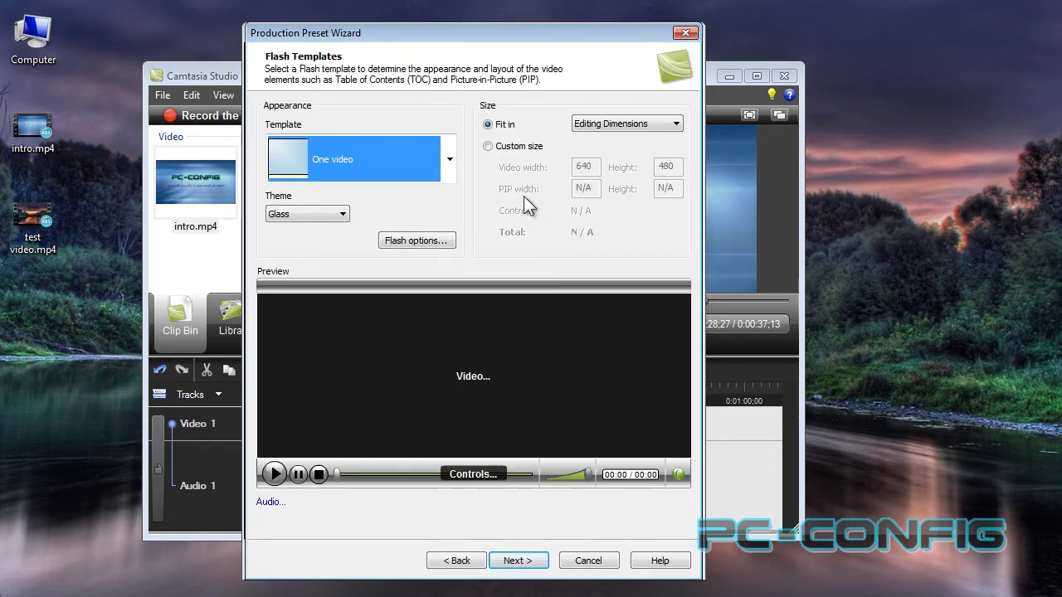
Step: Give the preset's video a custom size of 1280 by 720
left_click(514, 151)
left_click_drag(595, 167, 574, 166)
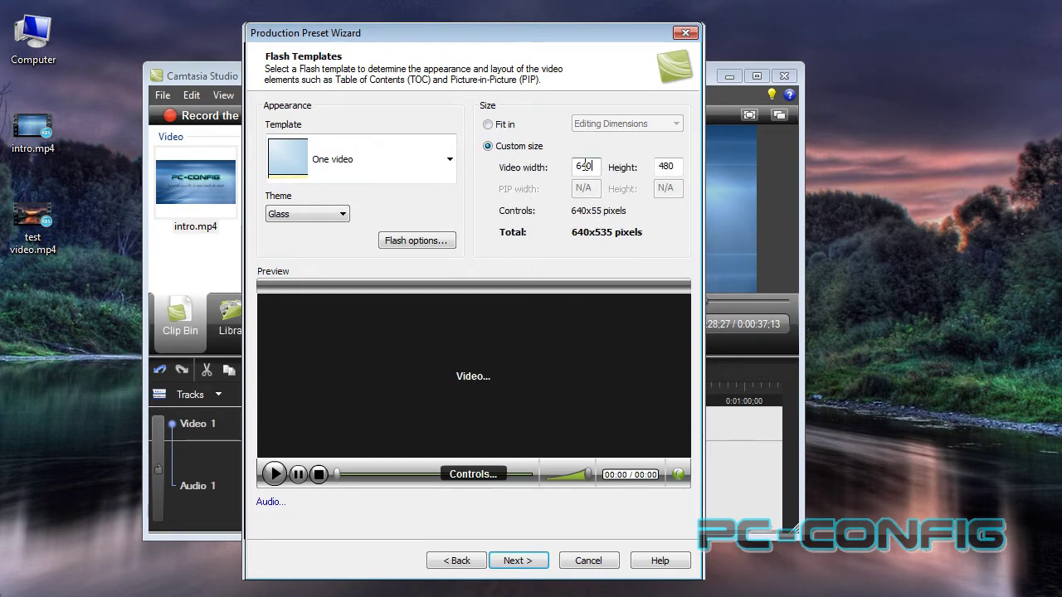
type("1280")
left_click_drag(677, 166, 655, 166)
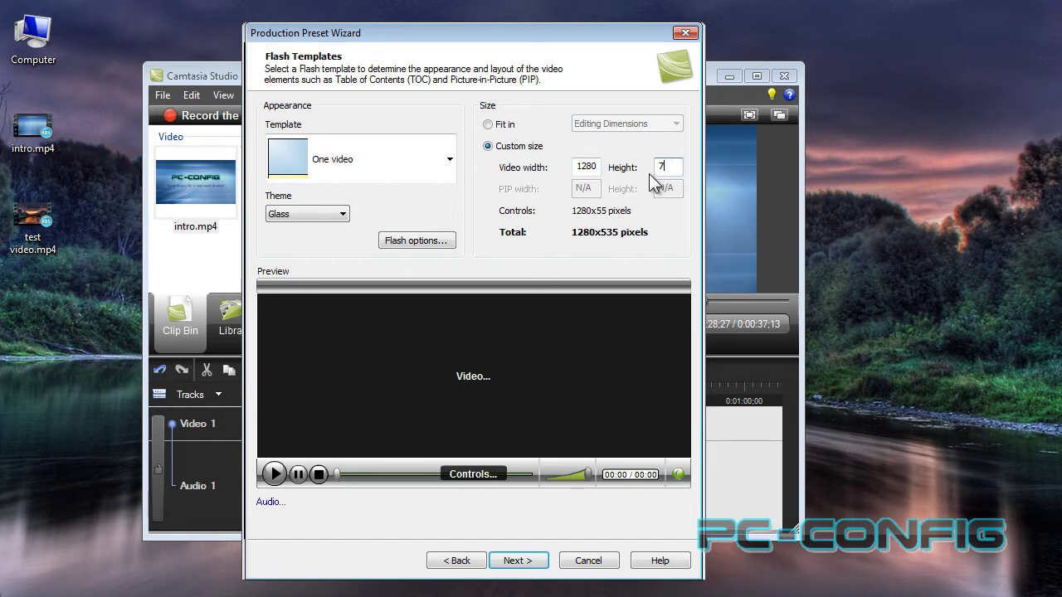
type("720")
left_click(521, 561)
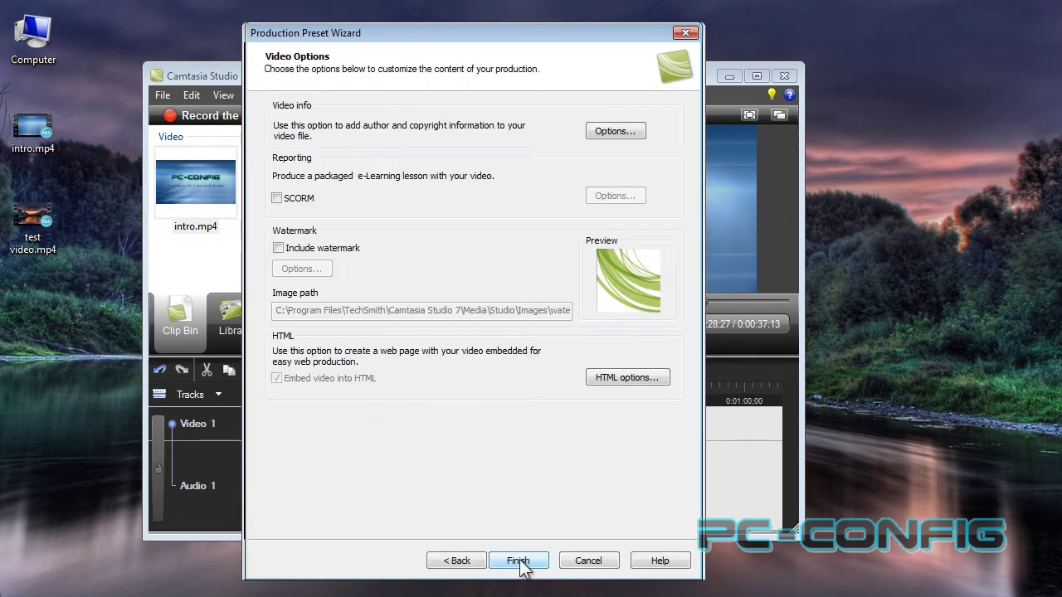
Step: Return to the preset's Flash options and raise the MP4 video quality to 100%
left_click(457, 562)
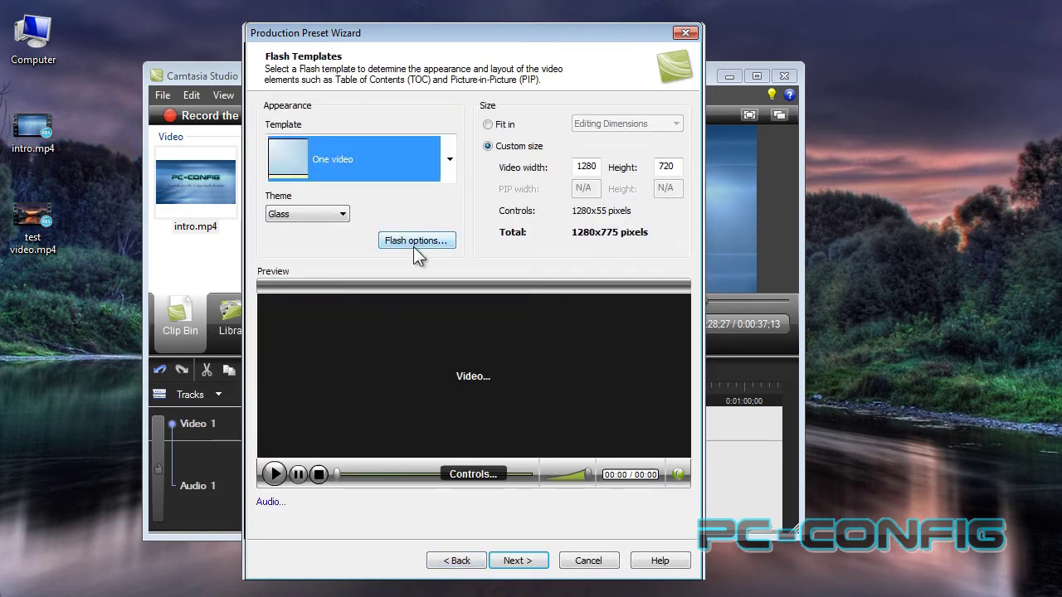
left_click(402, 241)
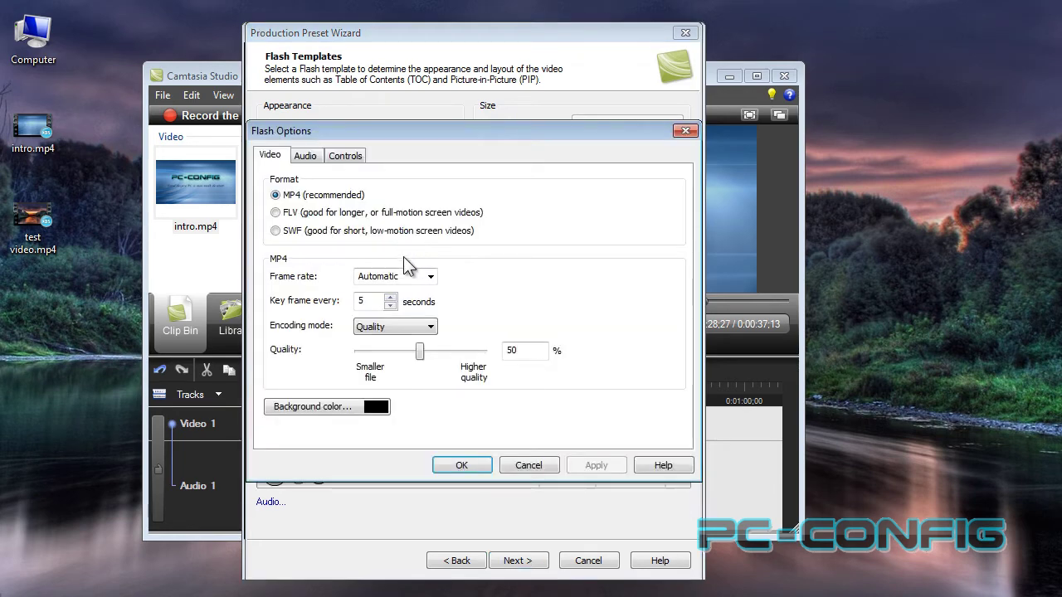
left_click_drag(419, 350, 501, 353)
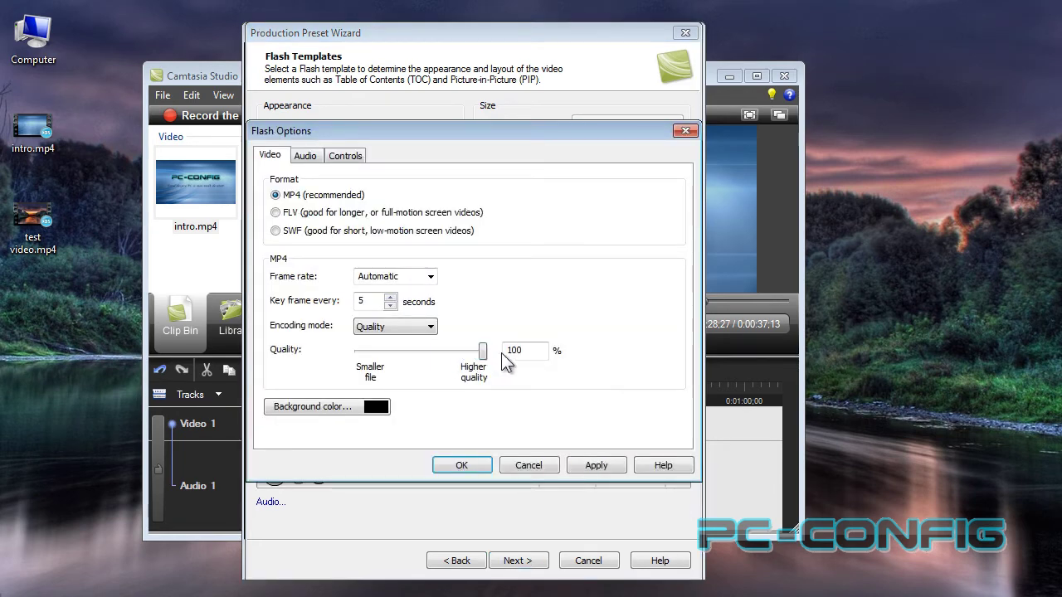
left_click(597, 465)
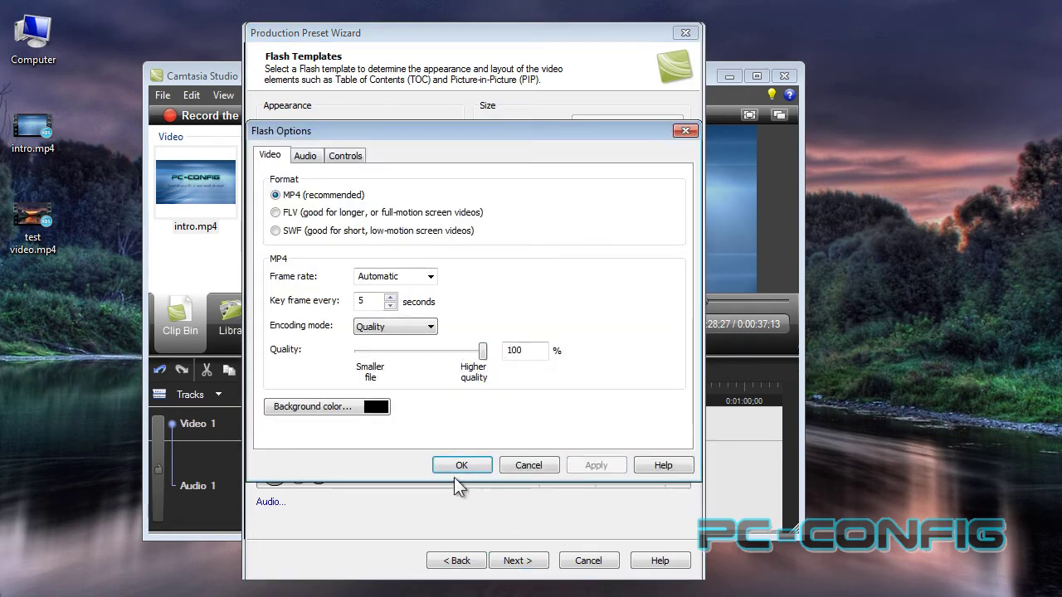
left_click(455, 467)
Step: Finish creating the production preset, then close the preset manager and leave the Production Wizard
left_click(544, 561)
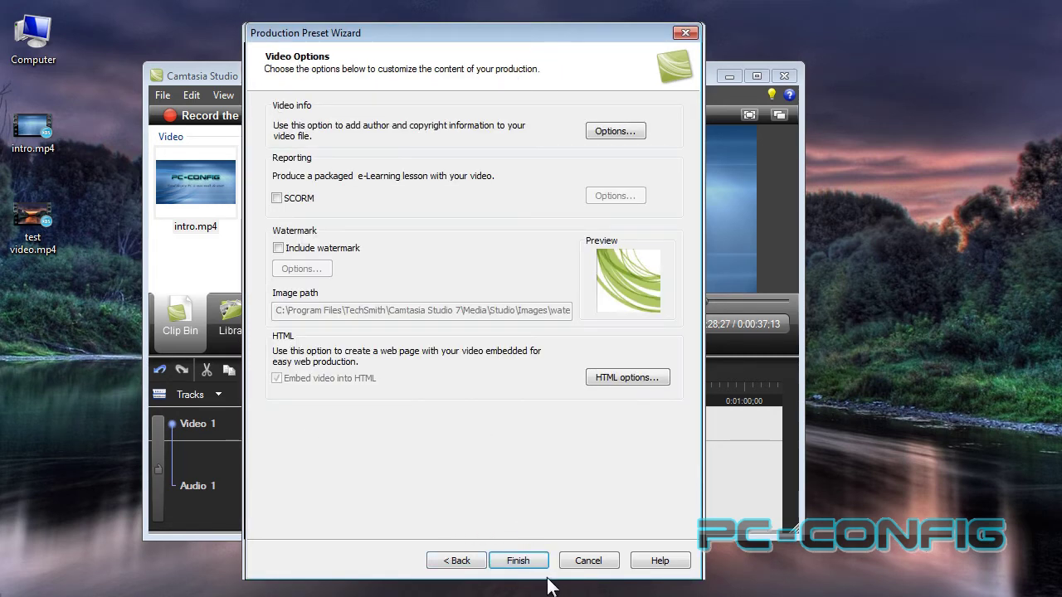
left_click(538, 562)
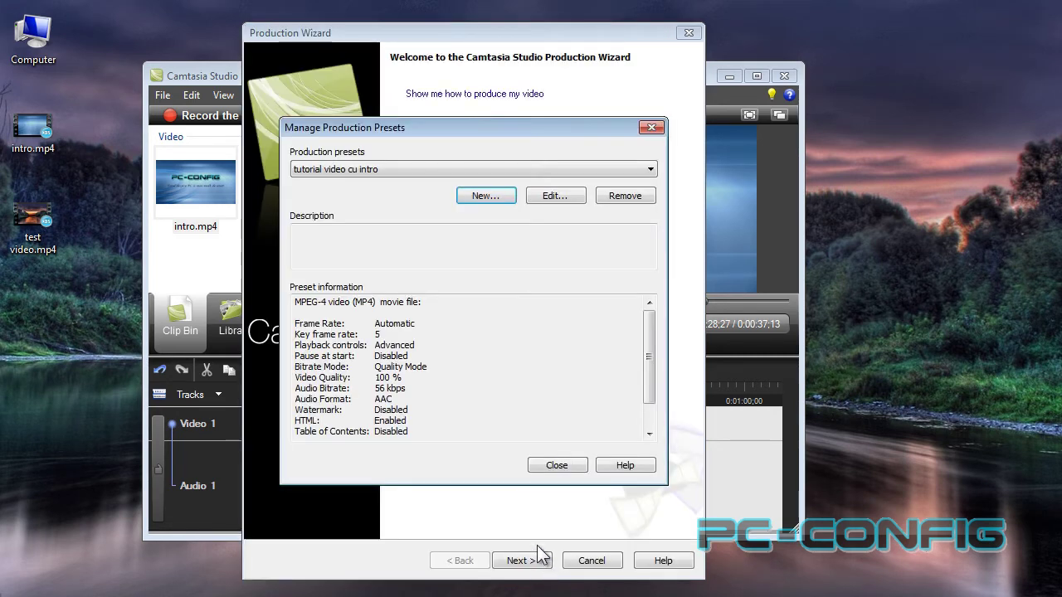
left_click(550, 465)
left_click(589, 562)
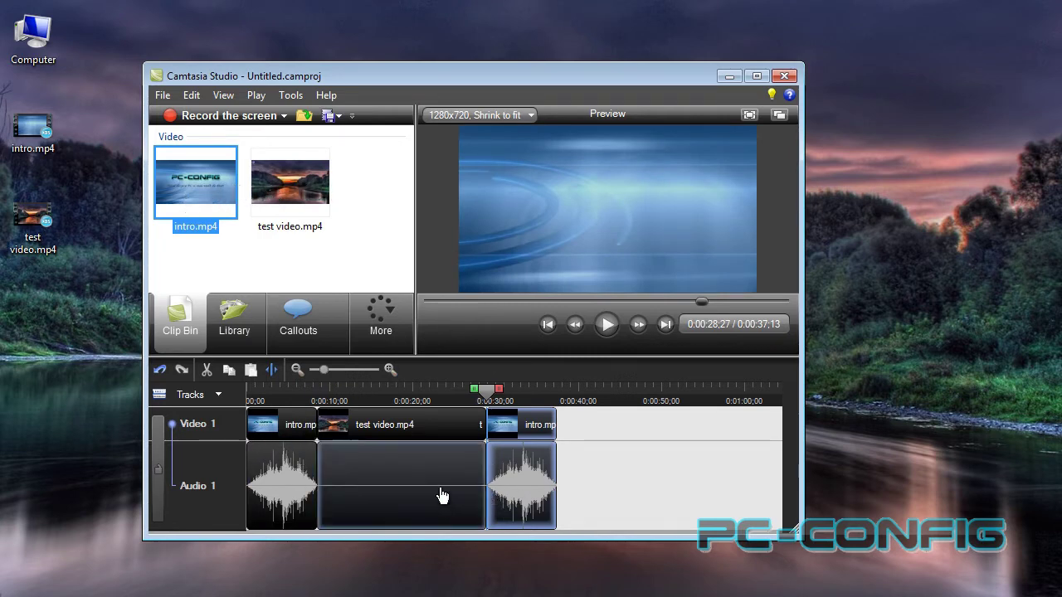
Step: Start producing the timeline again with the "tutorial video cu intro" preset
left_click(338, 112)
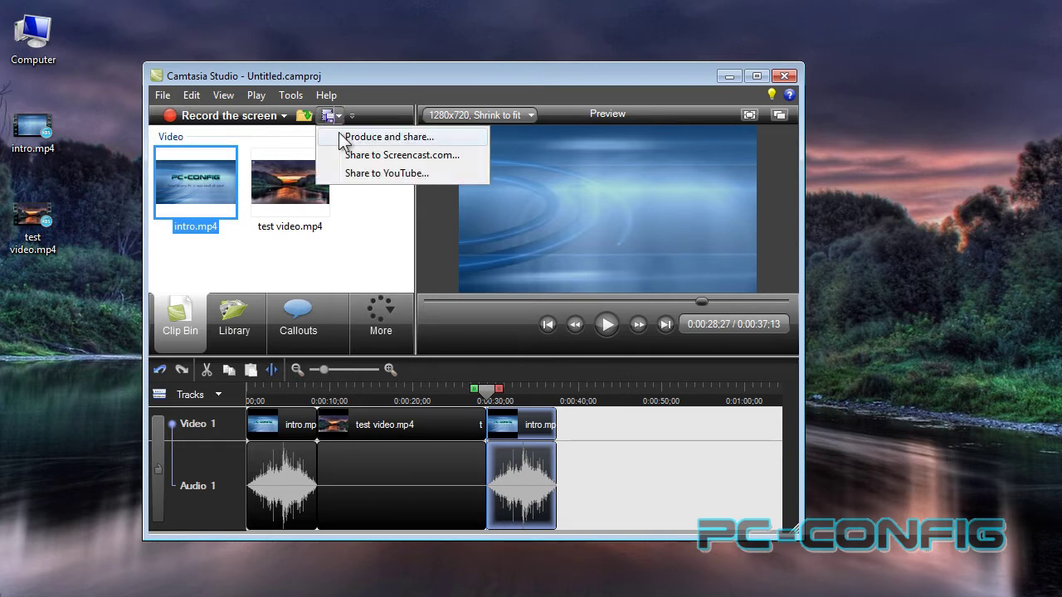
left_click(340, 134)
left_click(608, 134)
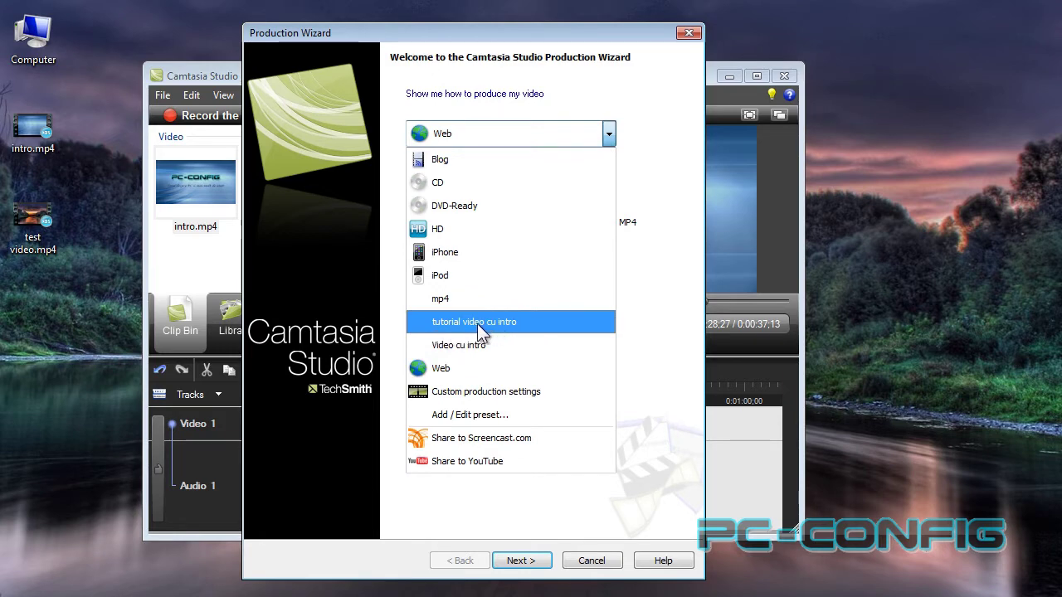
left_click(478, 326)
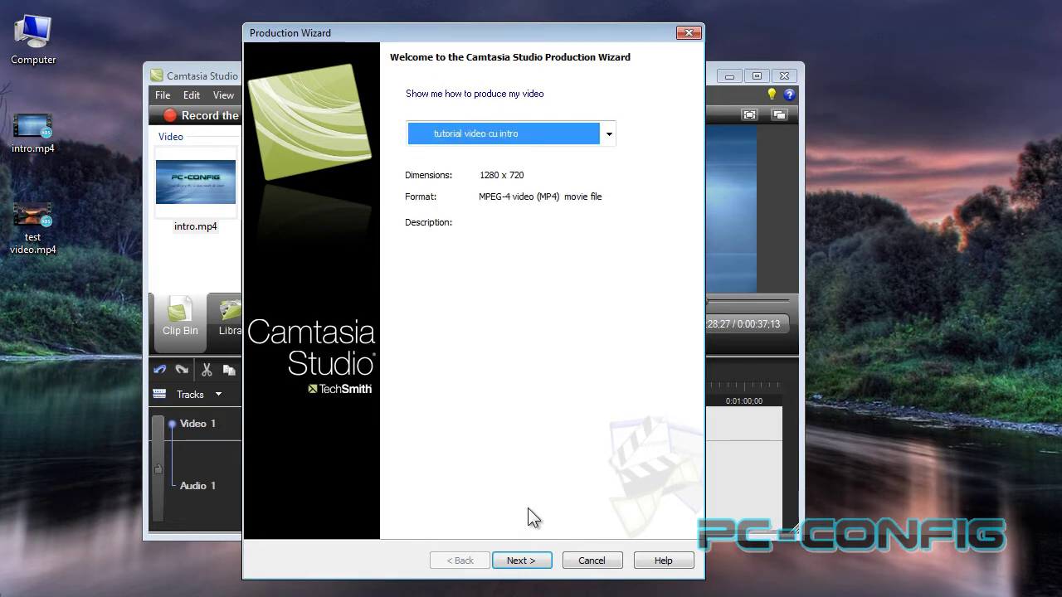
left_click(521, 561)
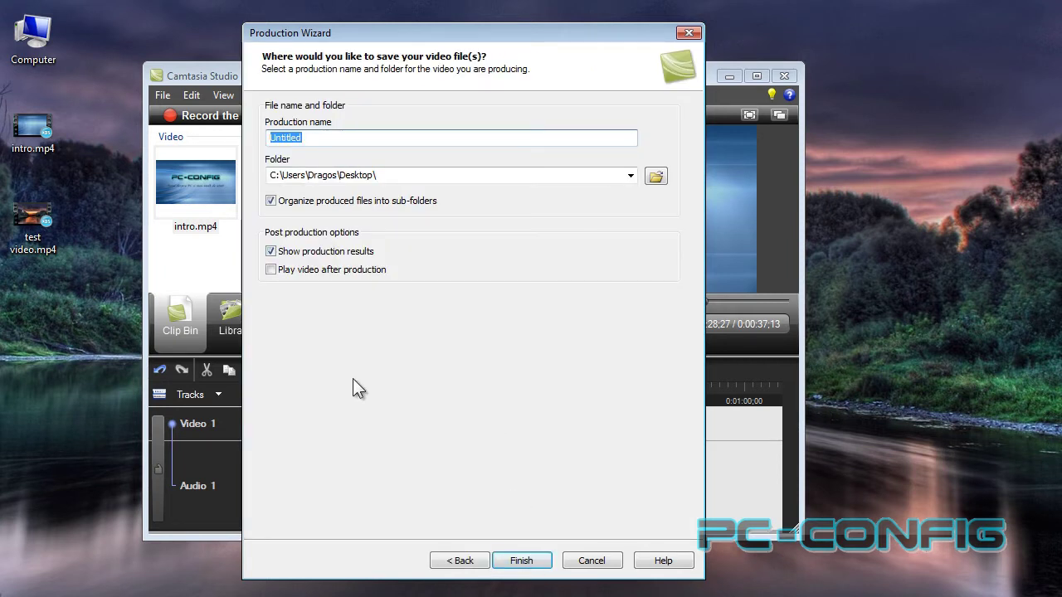
Step: Name the production "video intro", render it to the desktop and dismiss the production results
type("video intro")
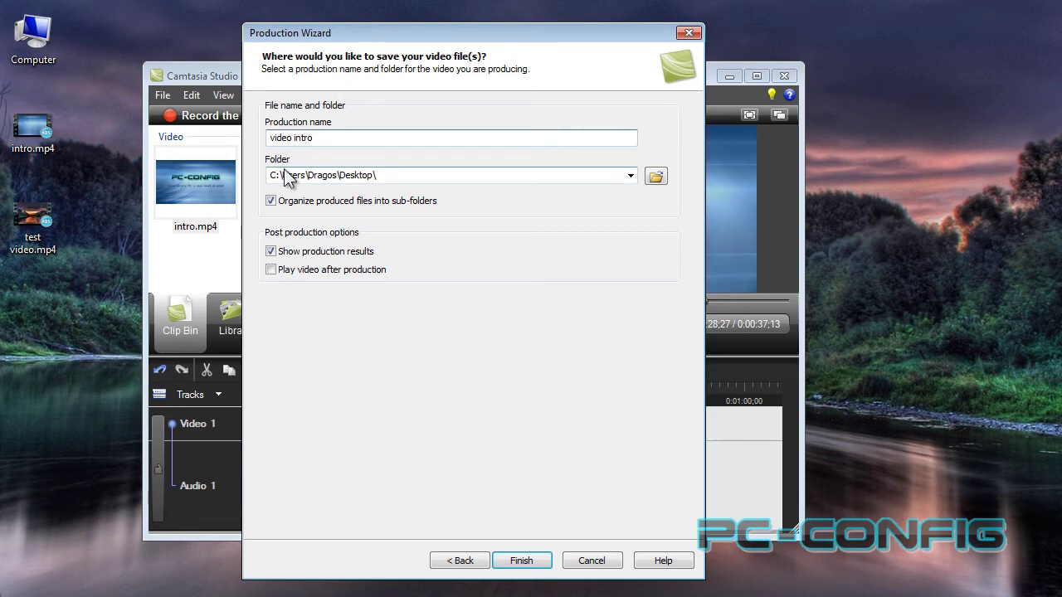
left_click(524, 566)
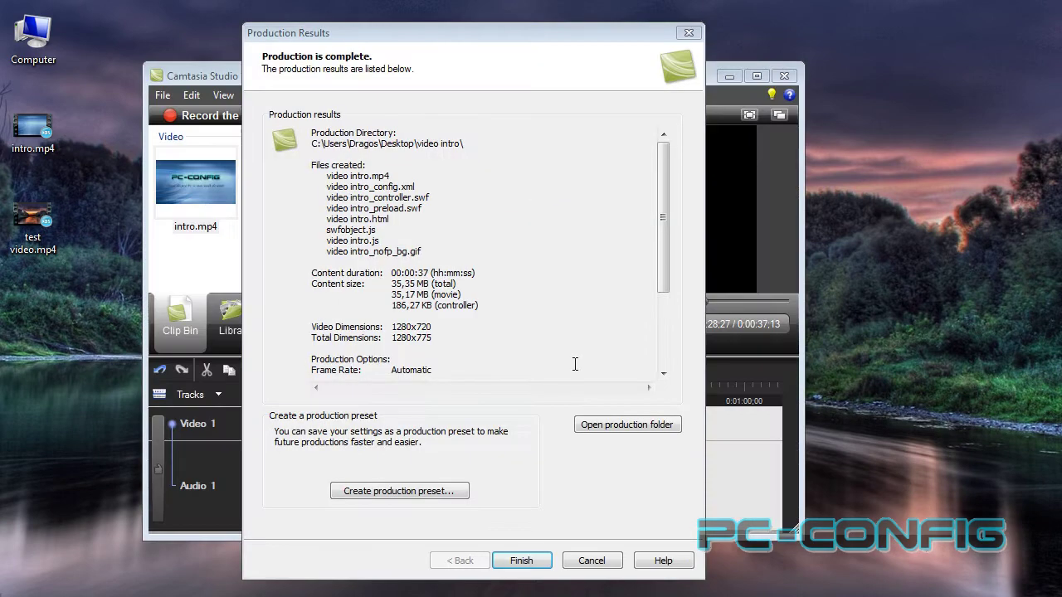
left_click(522, 562)
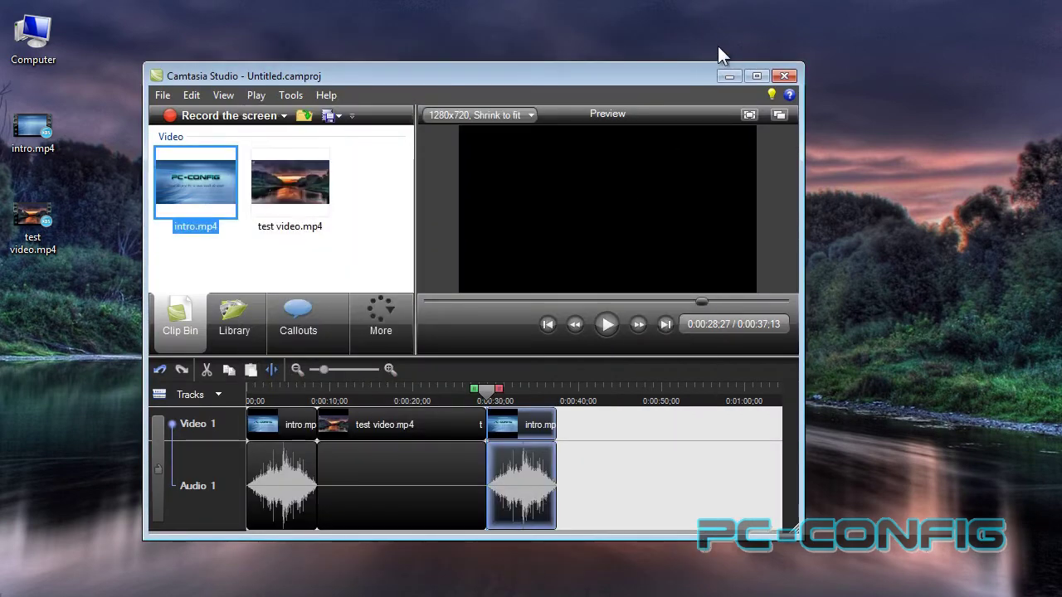
Step: Minimize the editor, open the video intro folder on the desktop and play video intro.mp4
left_click(725, 75)
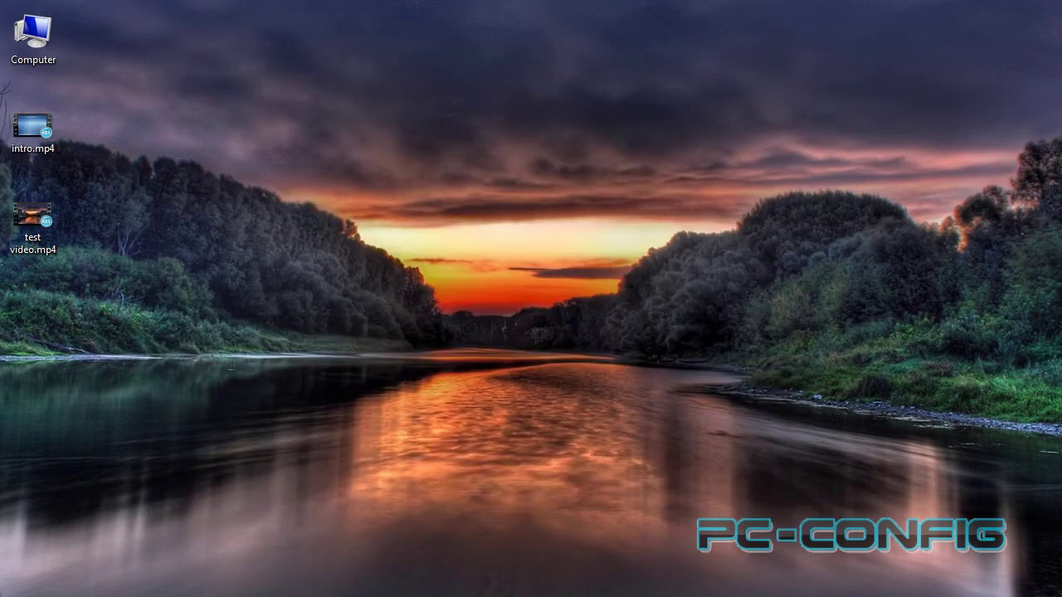
double_click(41, 318)
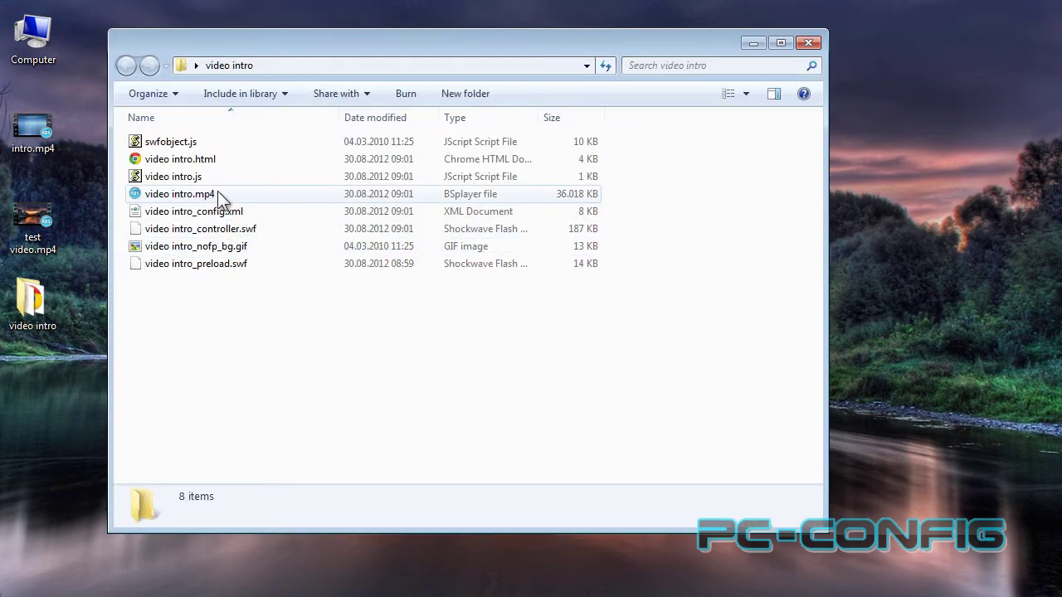
double_click(218, 193)
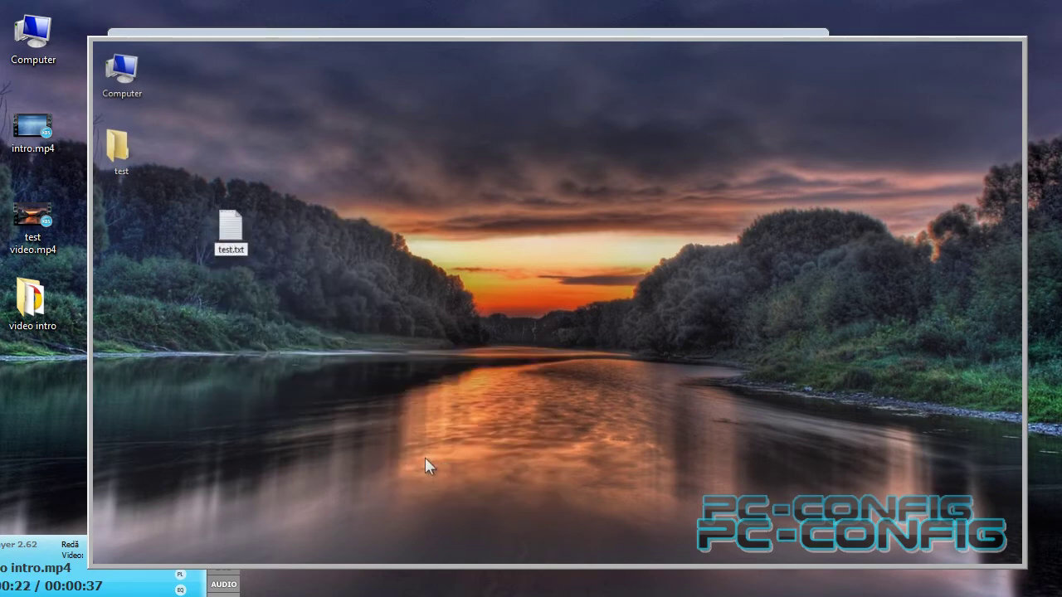
type("2")
key("Return")
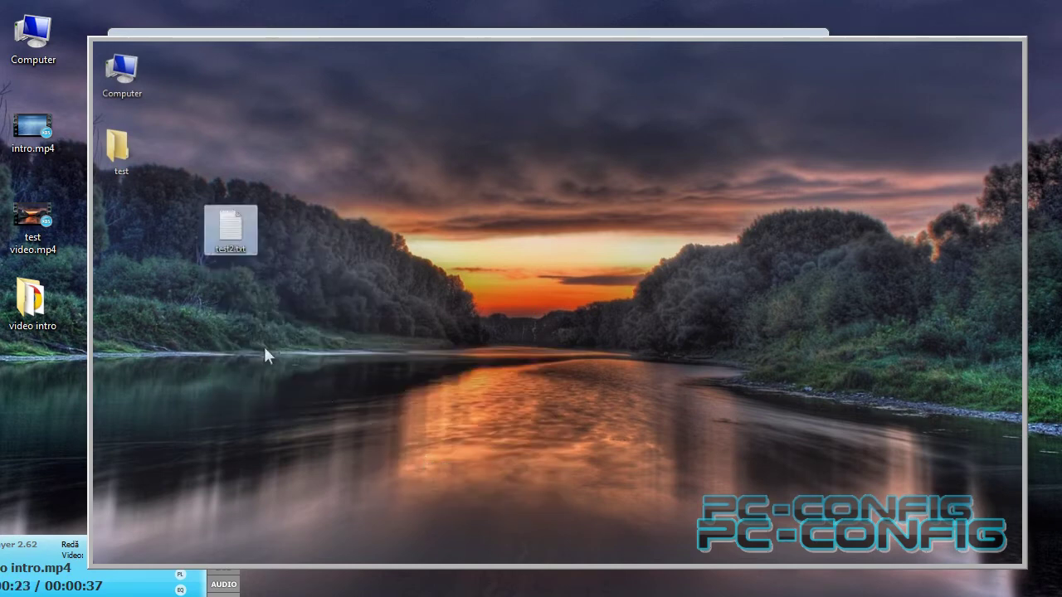
right_click(258, 224)
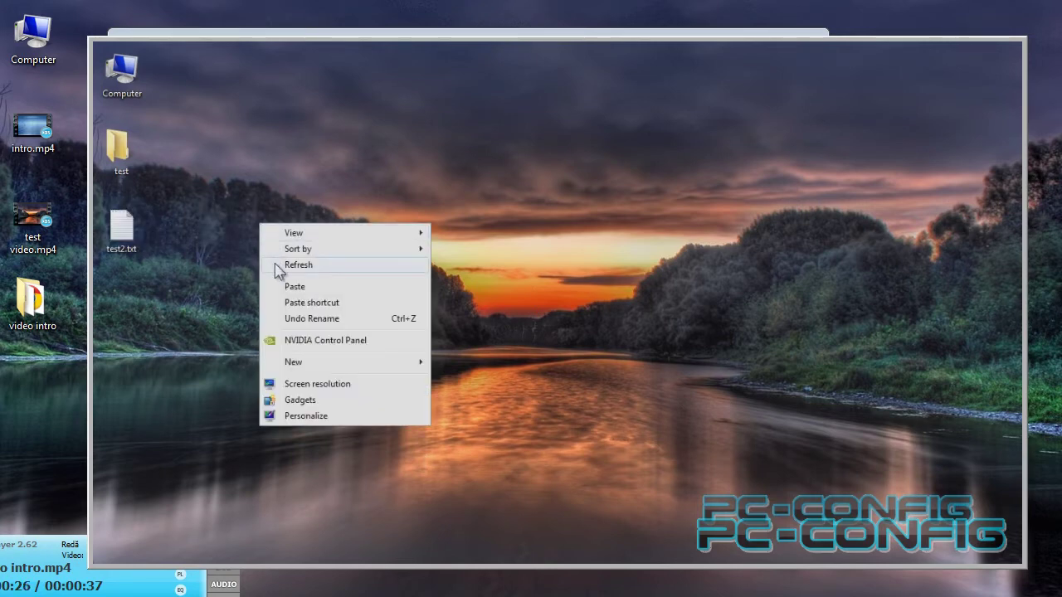
left_click(276, 261)
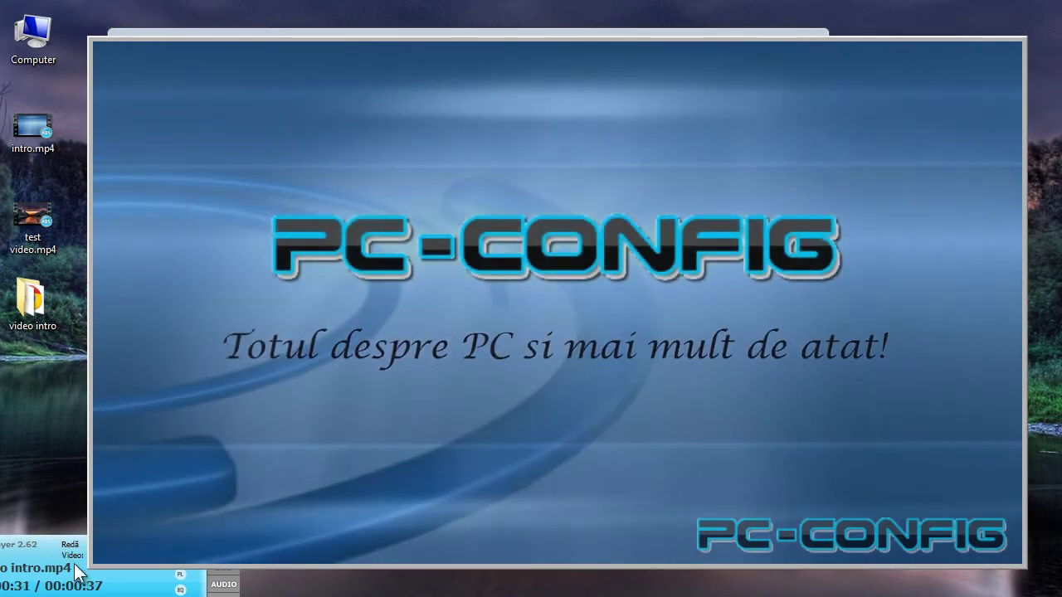
Step: Exit the video player, close the video intro folder window and switch back to Camtasia Studio
mouse_move(75, 548)
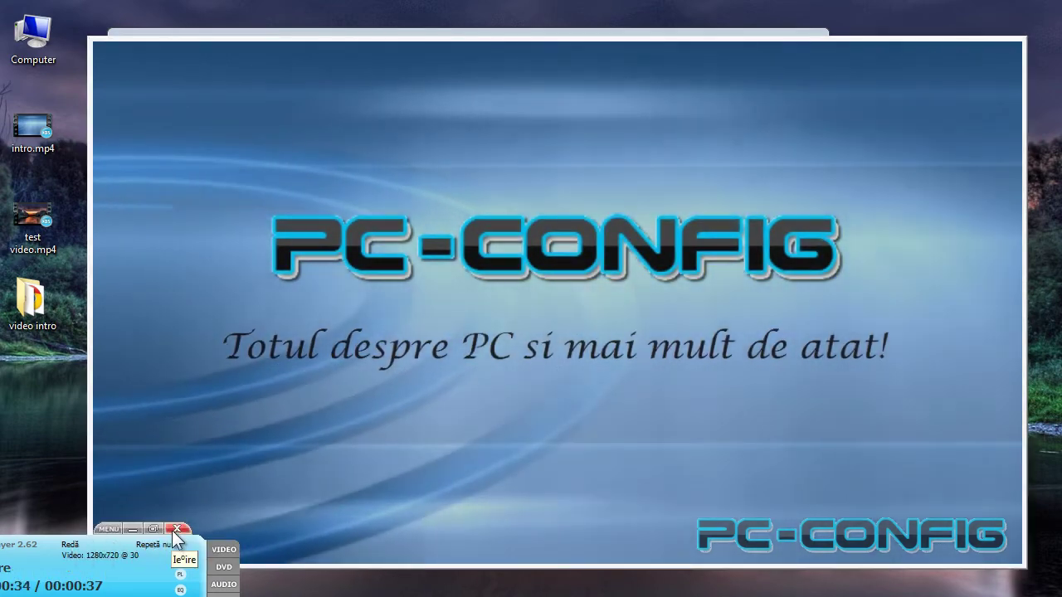
left_click(177, 529)
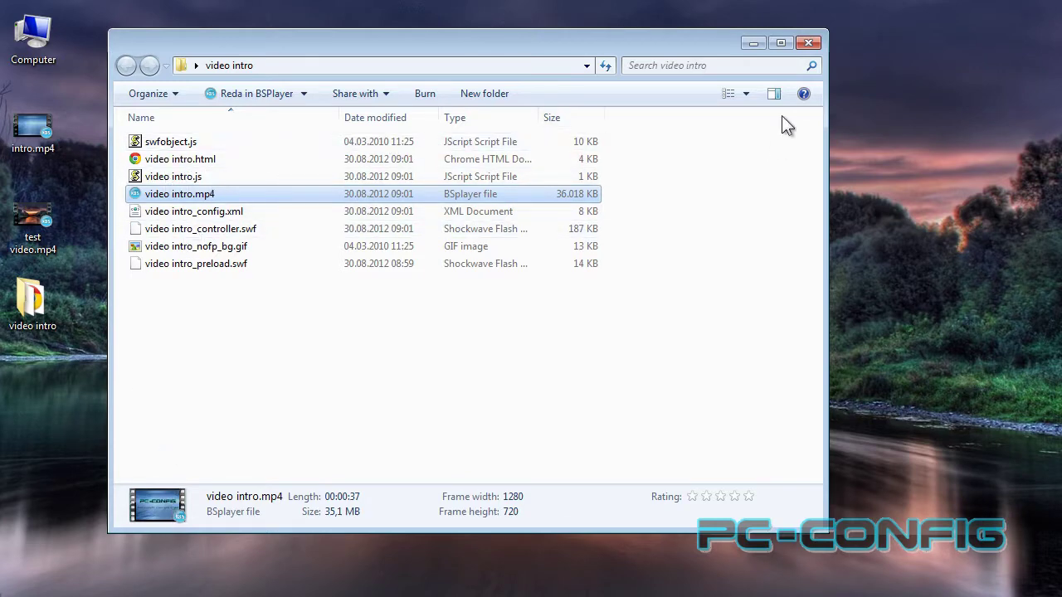
left_click(809, 44)
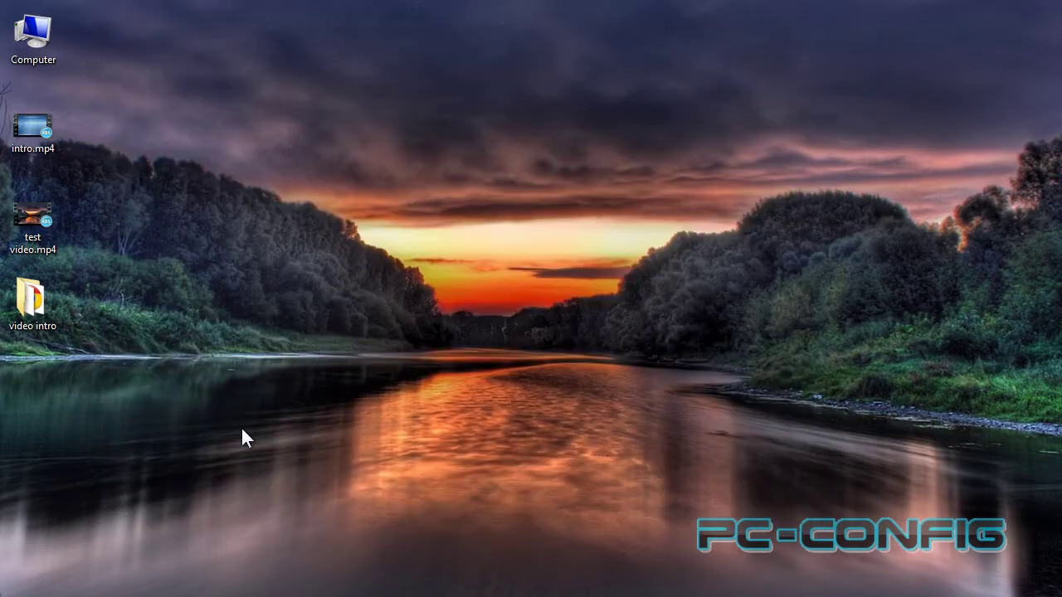
key("alt+Tab")
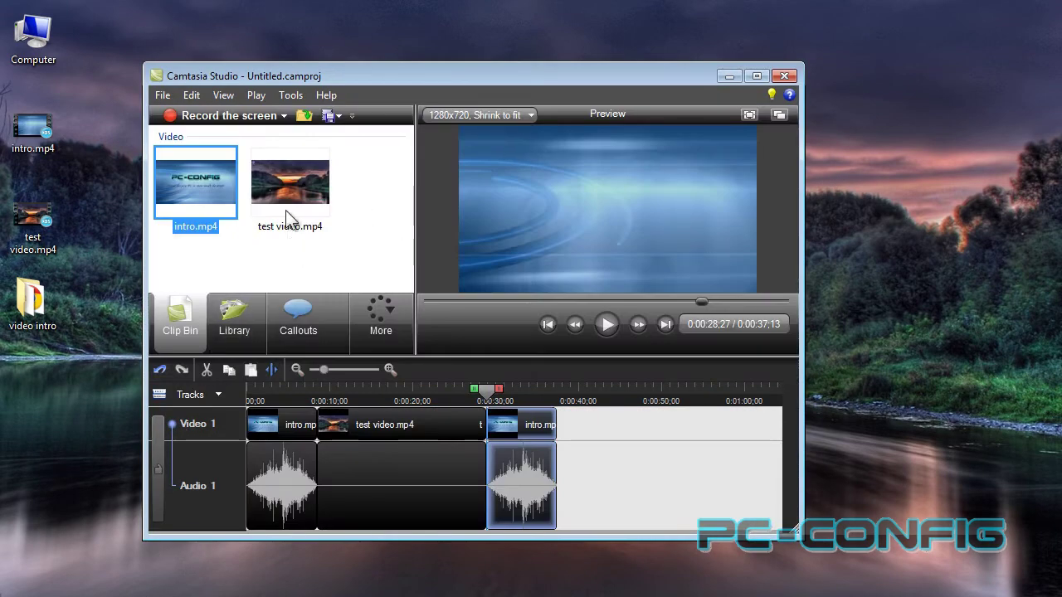
left_click(340, 116)
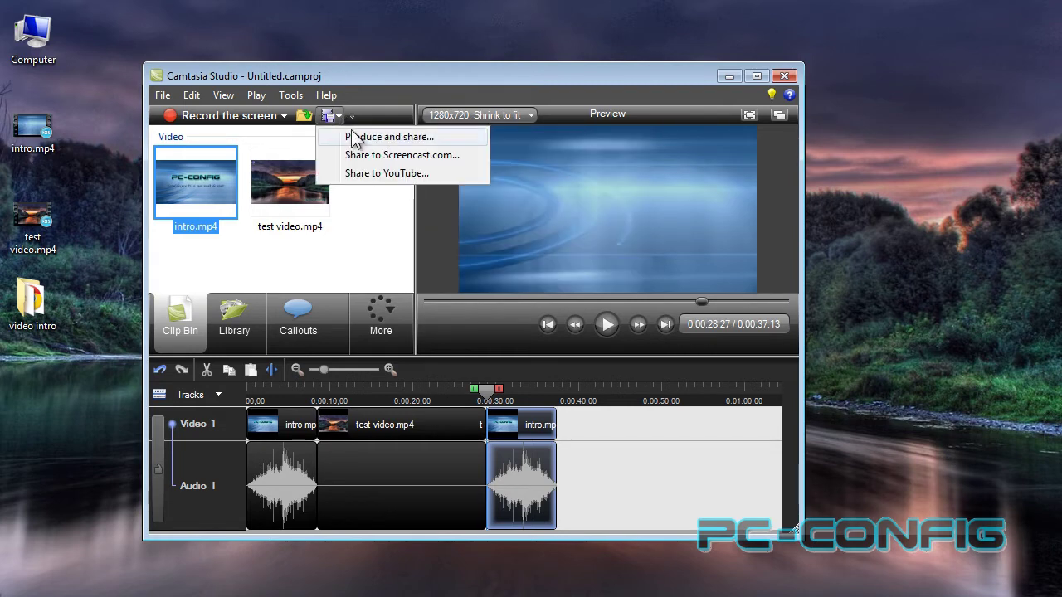
left_click(357, 139)
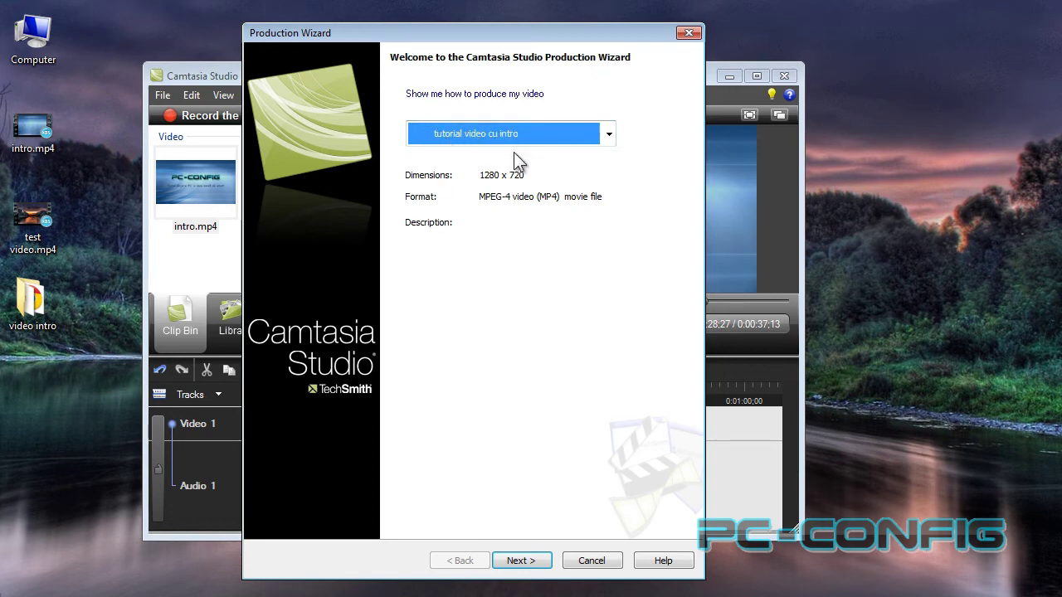
left_click(609, 135)
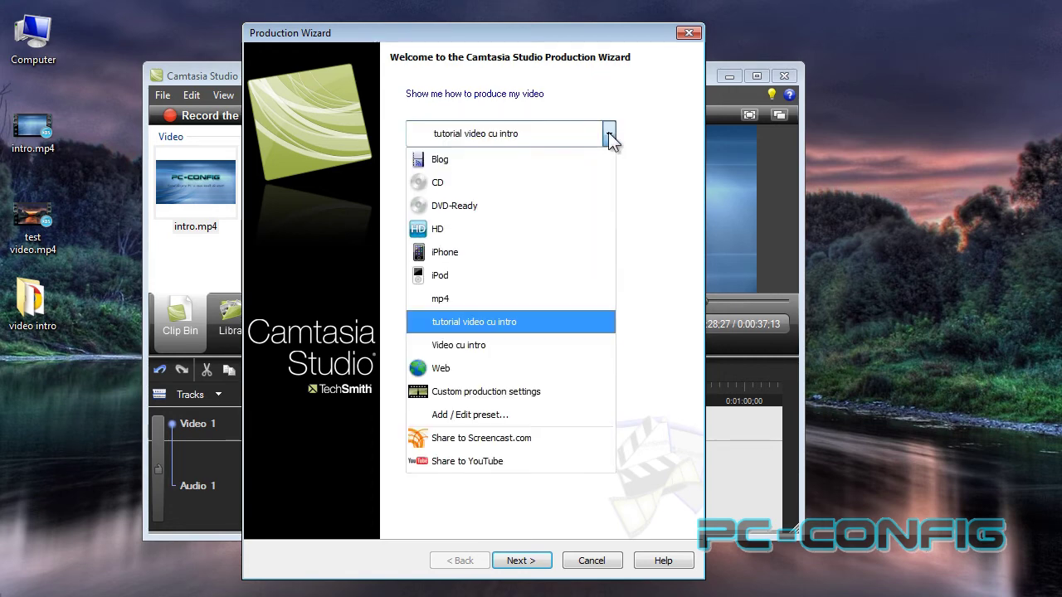
left_click(413, 317)
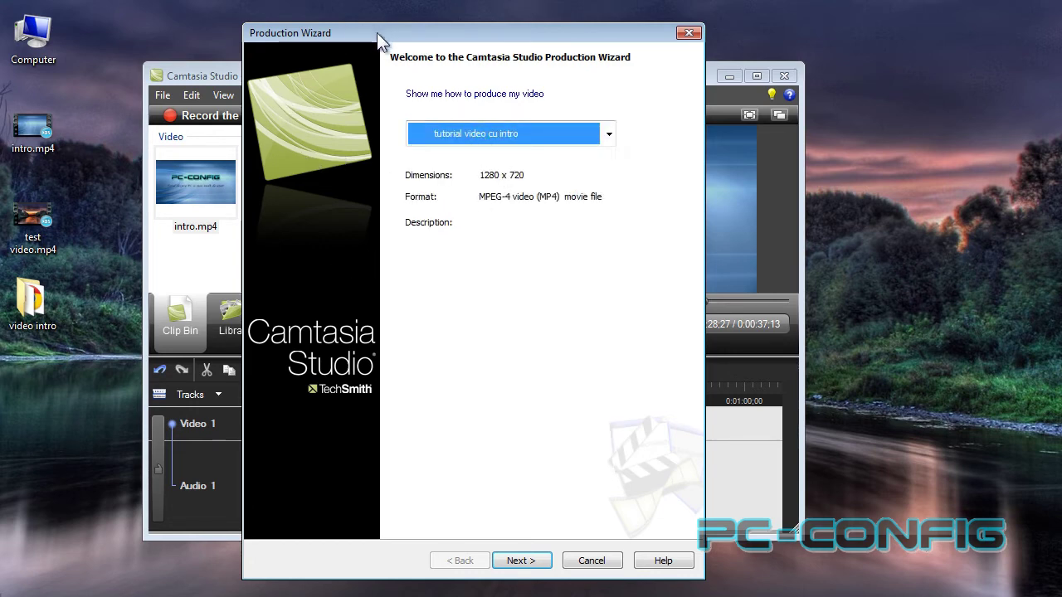
left_click(689, 34)
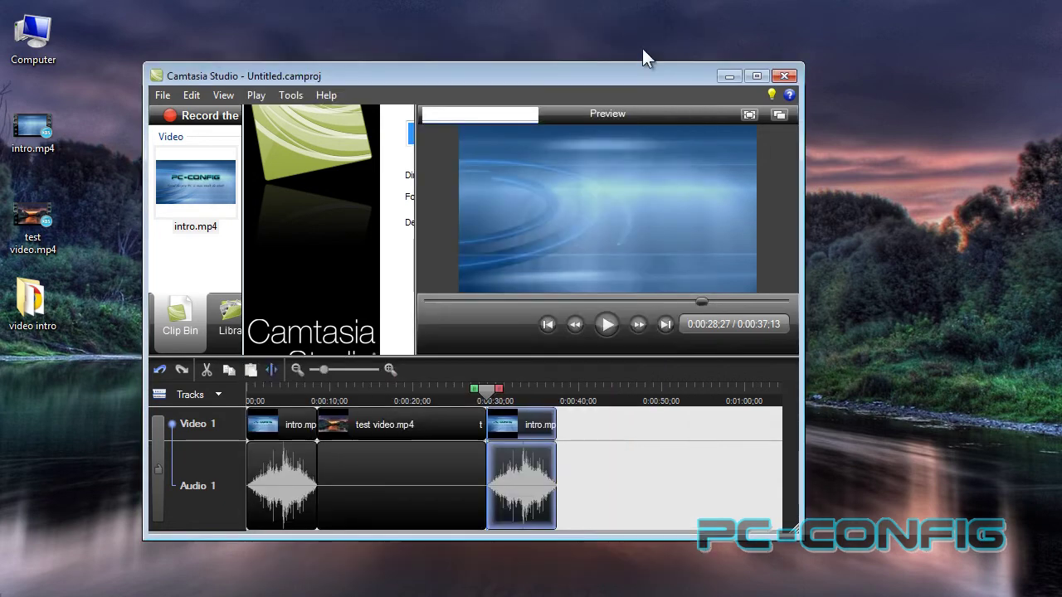
Step: Remove the closing intro.mp4 clip after test video.mp4 from the timeline
right_click(526, 475)
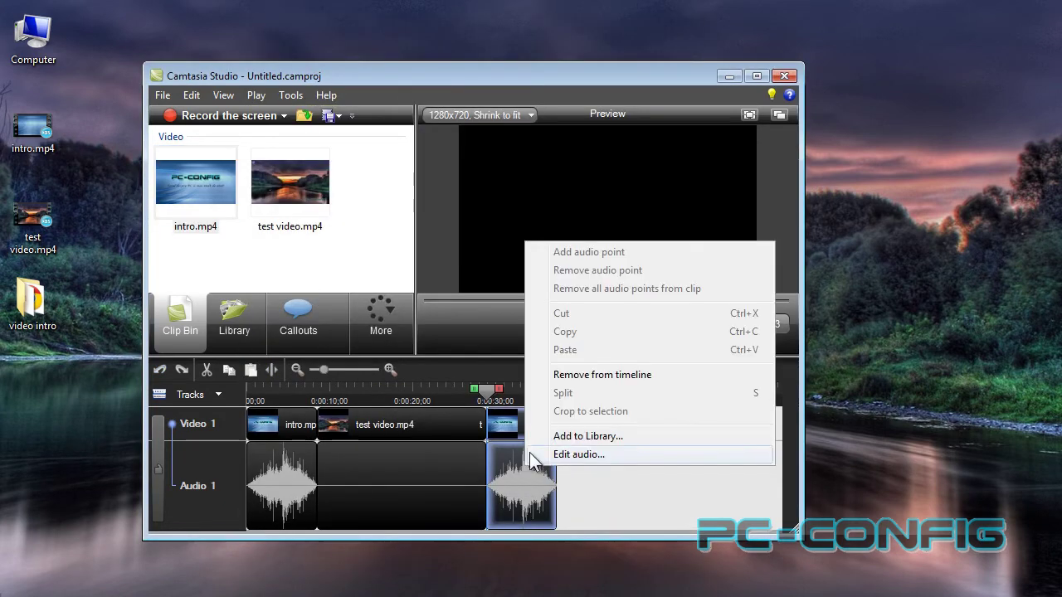
left_click(559, 372)
right_click(394, 487)
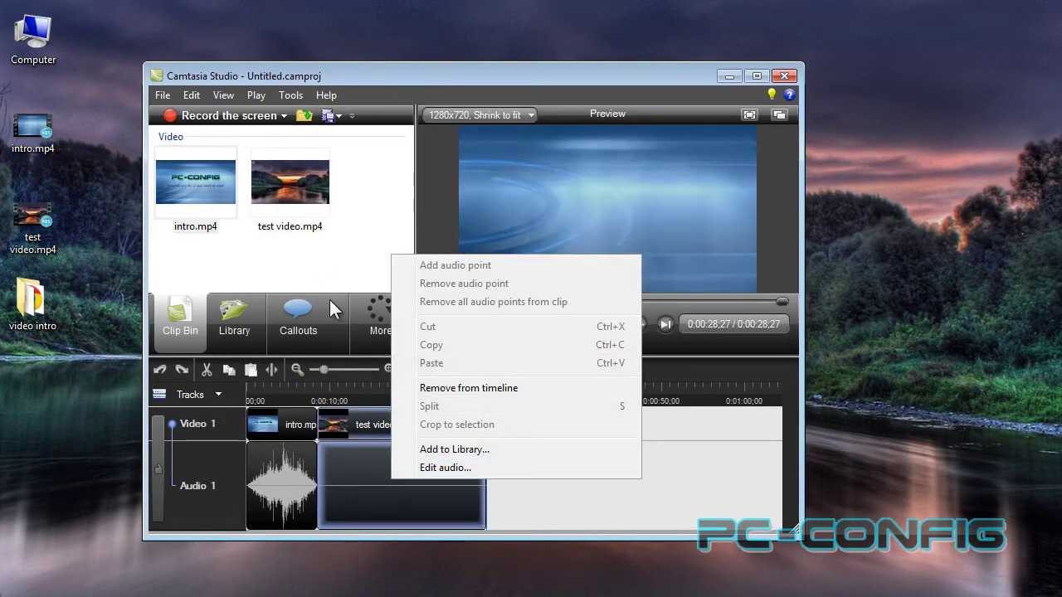
left_click(316, 258)
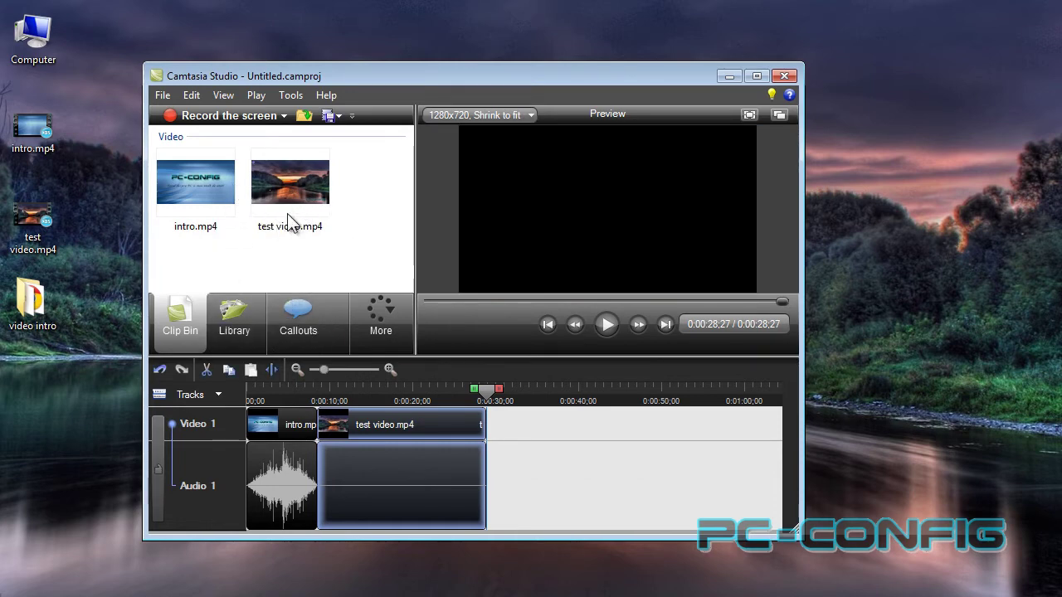
Step: Start producing the timeline with the "tutorial video cu intro" preset, naming the production "test video intro"
left_click(339, 112)
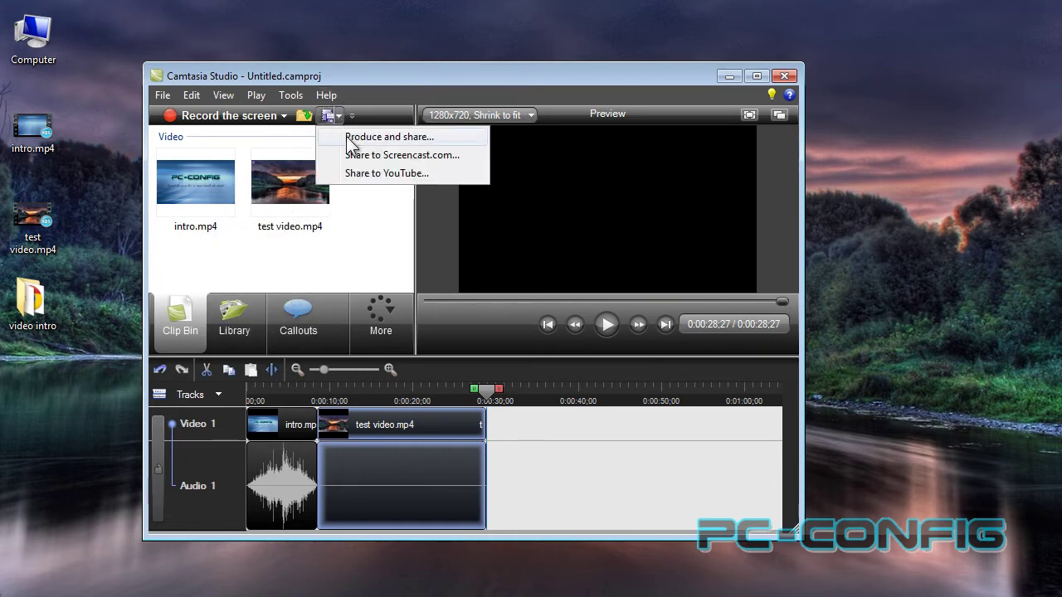
left_click(369, 136)
left_click(448, 135)
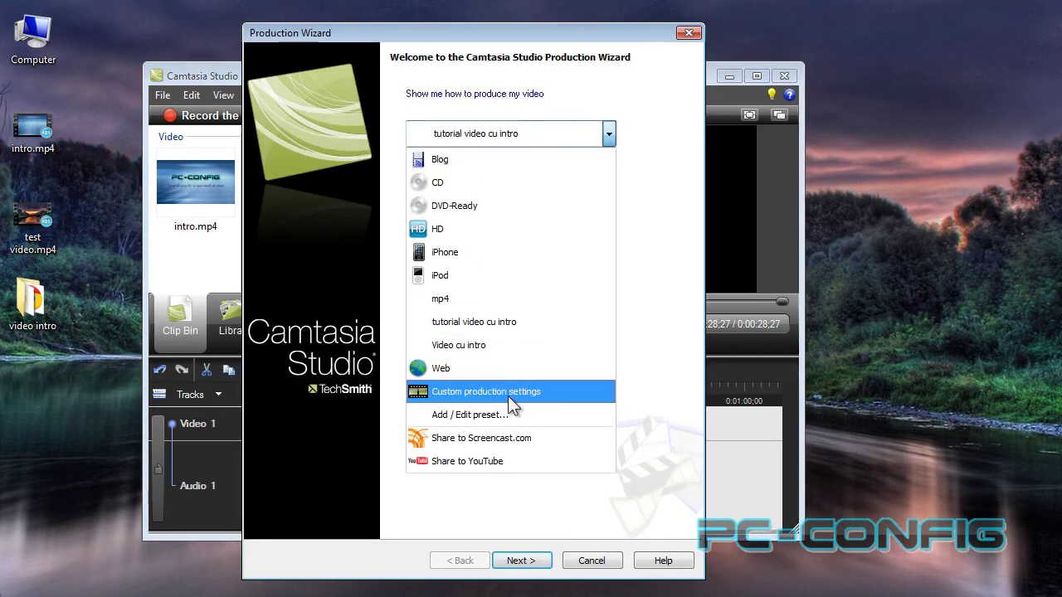
left_click(476, 323)
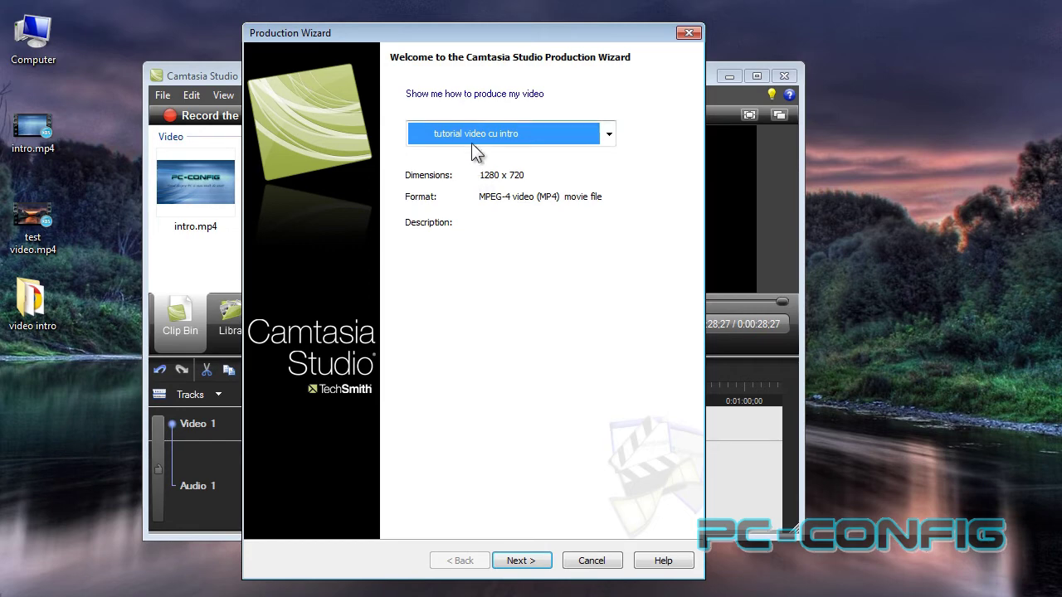
left_click(522, 561)
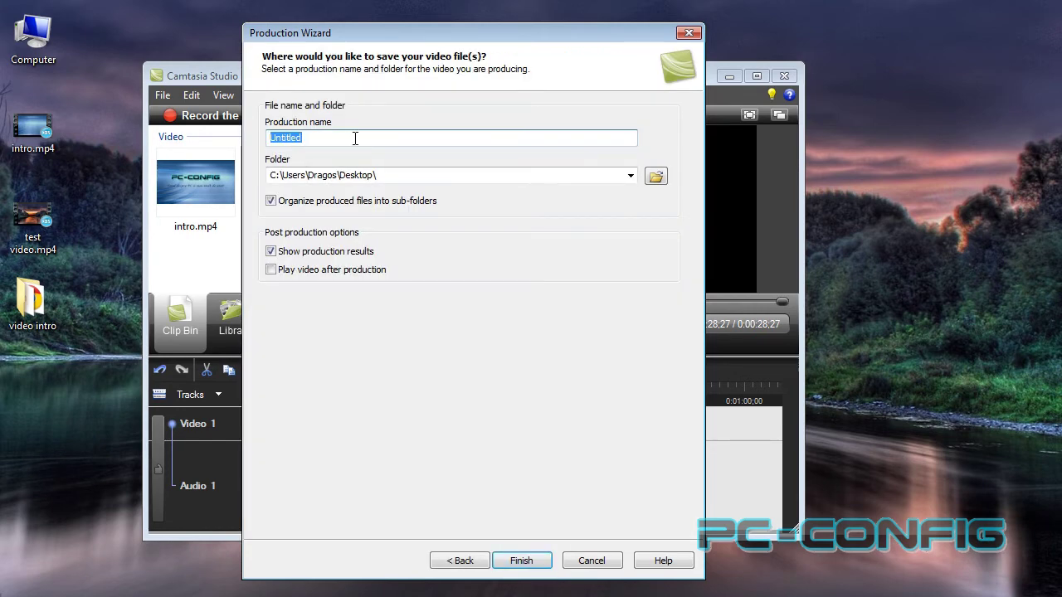
type("test video intro")
left_click(517, 561)
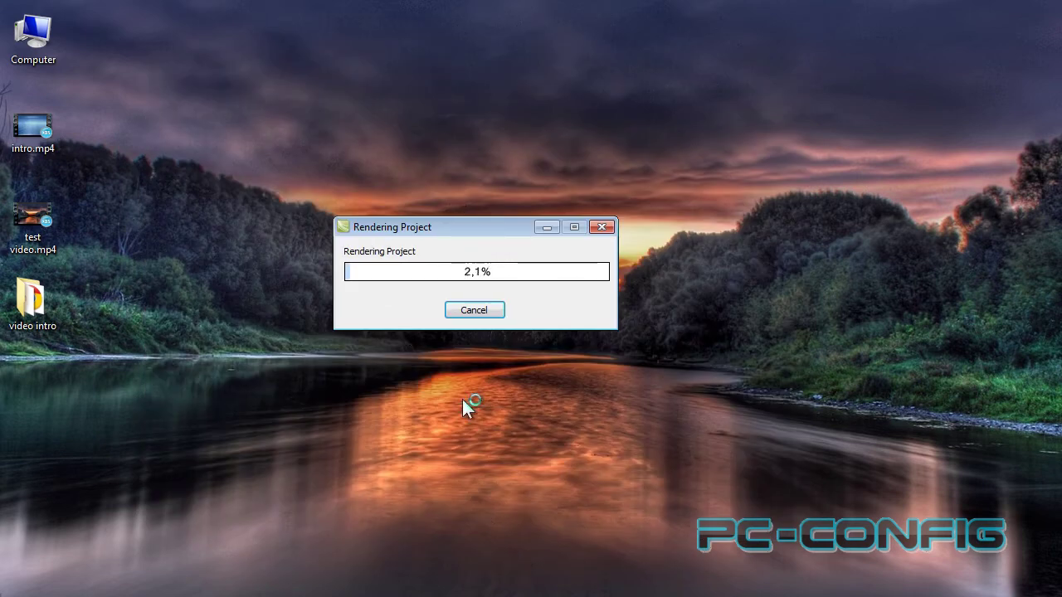
Step: Cancel the rendering, restart it from the Production Wizard and cancel it again
left_click(471, 310)
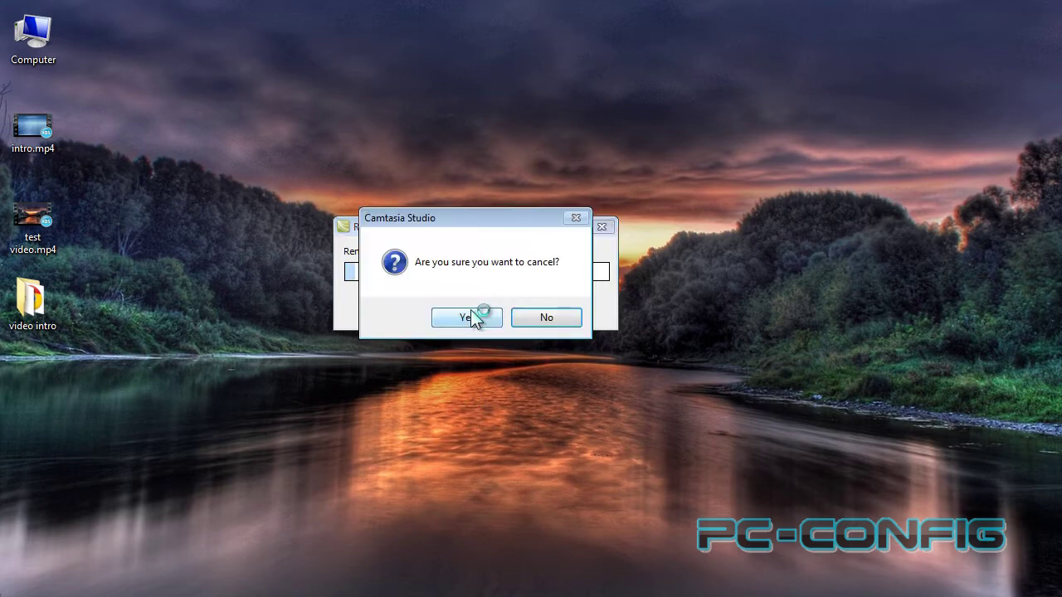
left_click(468, 317)
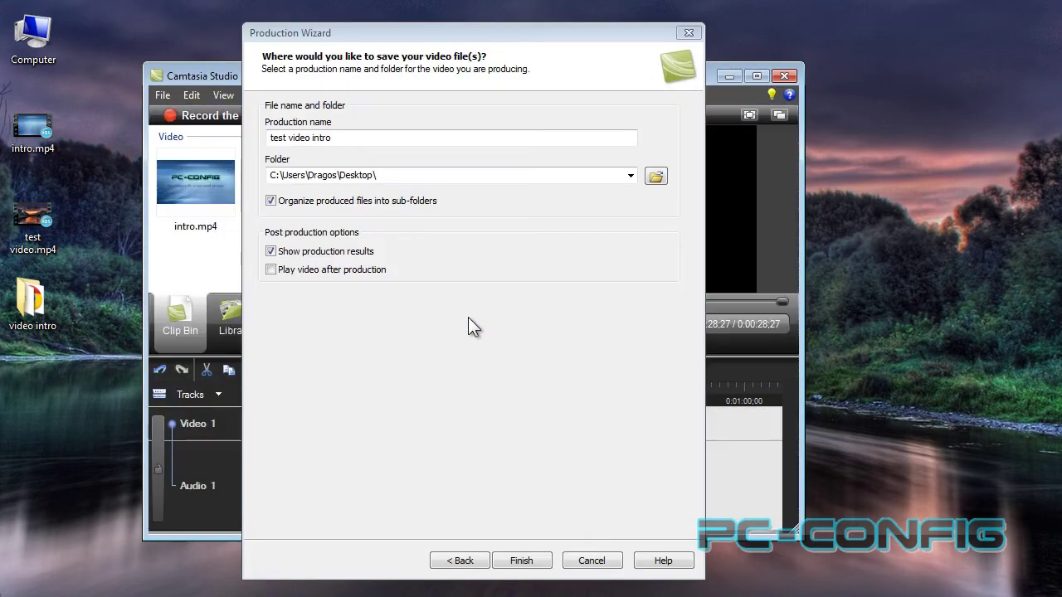
left_click(535, 561)
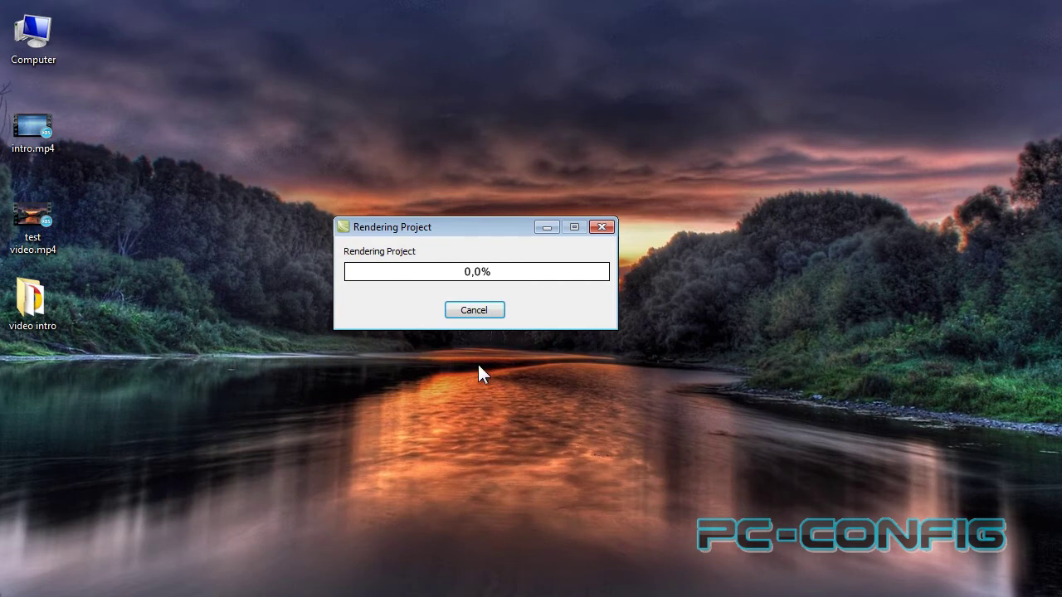
left_click(470, 312)
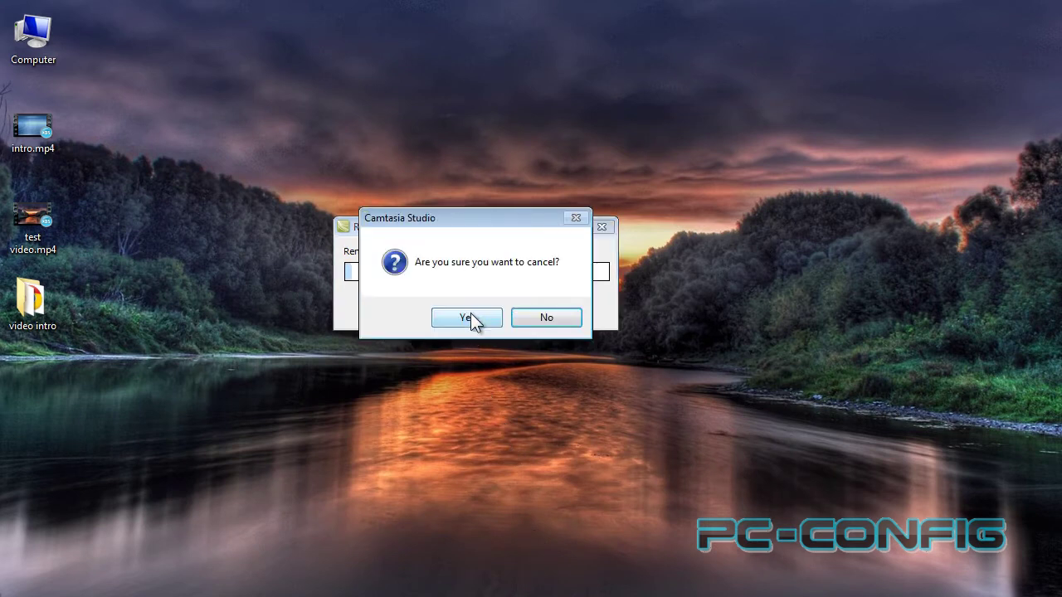
left_click(469, 320)
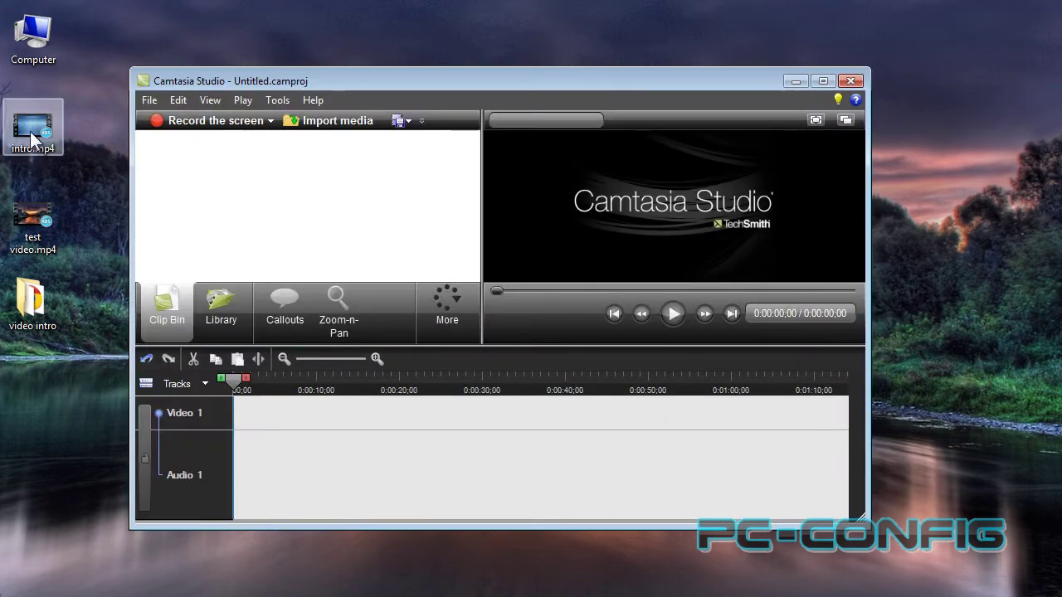
Step: Import intro.mp4 and test video.mp4 from the desktop into the empty project and arrange them on the timeline as intro, test video, intro
left_click_drag(32, 129, 197, 189)
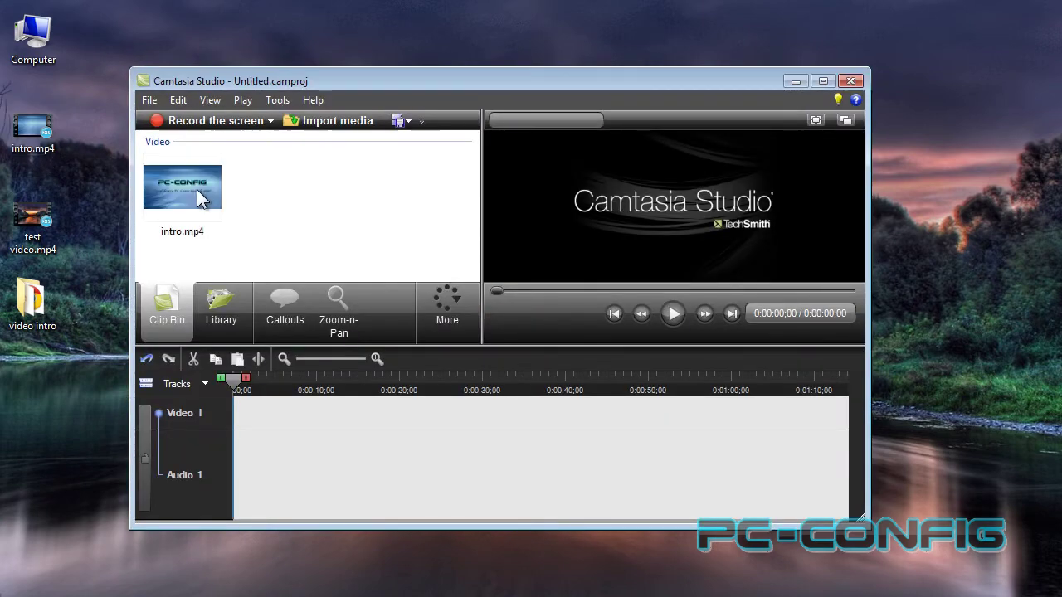
left_click_drag(32, 218, 332, 227)
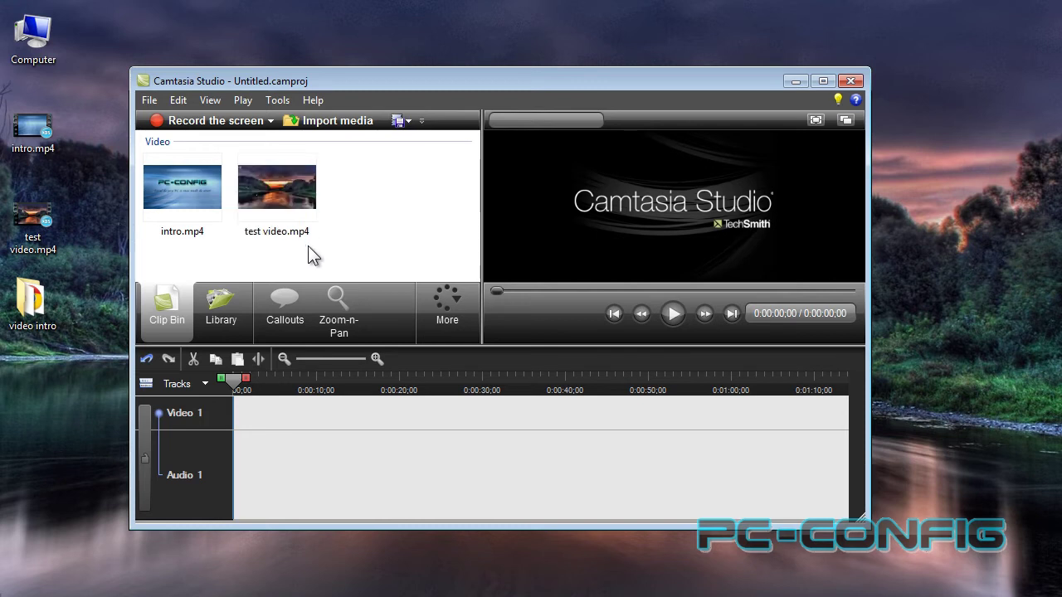
left_click_drag(204, 220, 260, 490)
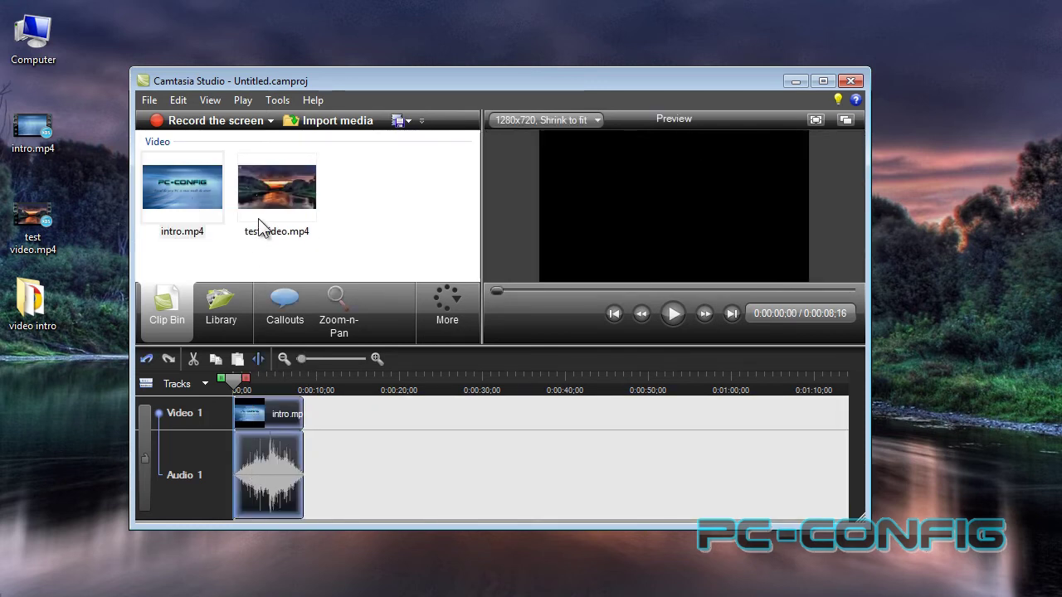
left_click_drag(258, 220, 308, 464)
left_click_drag(264, 418, 263, 418)
left_click_drag(181, 193, 478, 448)
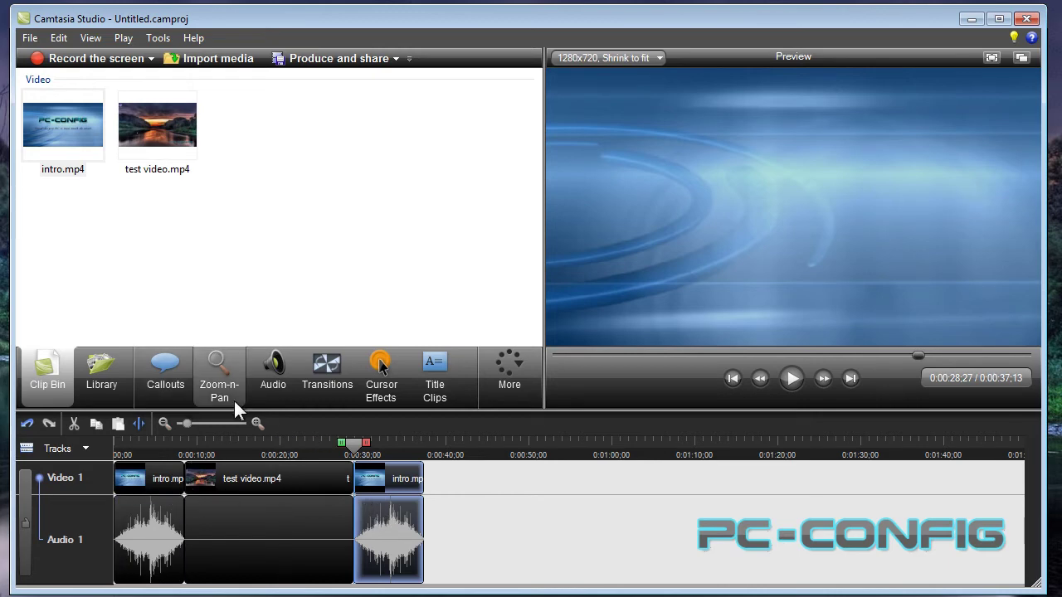
Step: Add an Iris transition between the opening intro and the test video, and an Inset transition between the test video and the closing intro
left_click(315, 371)
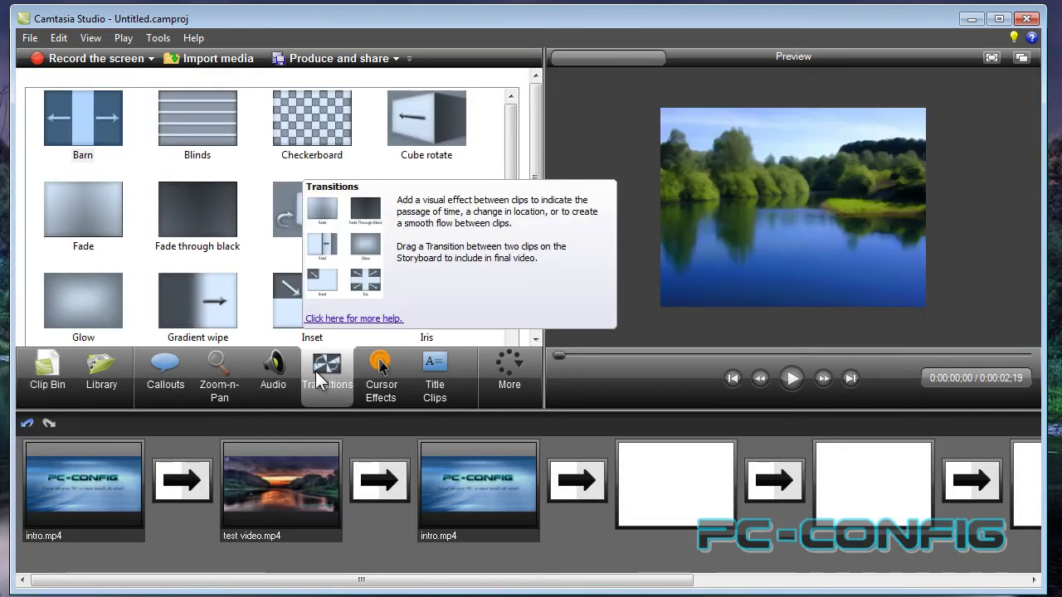
mouse_move(509, 145)
left_mouse_down()
mouse_move(509, 296)
mouse_move(523, 149)
left_mouse_up()
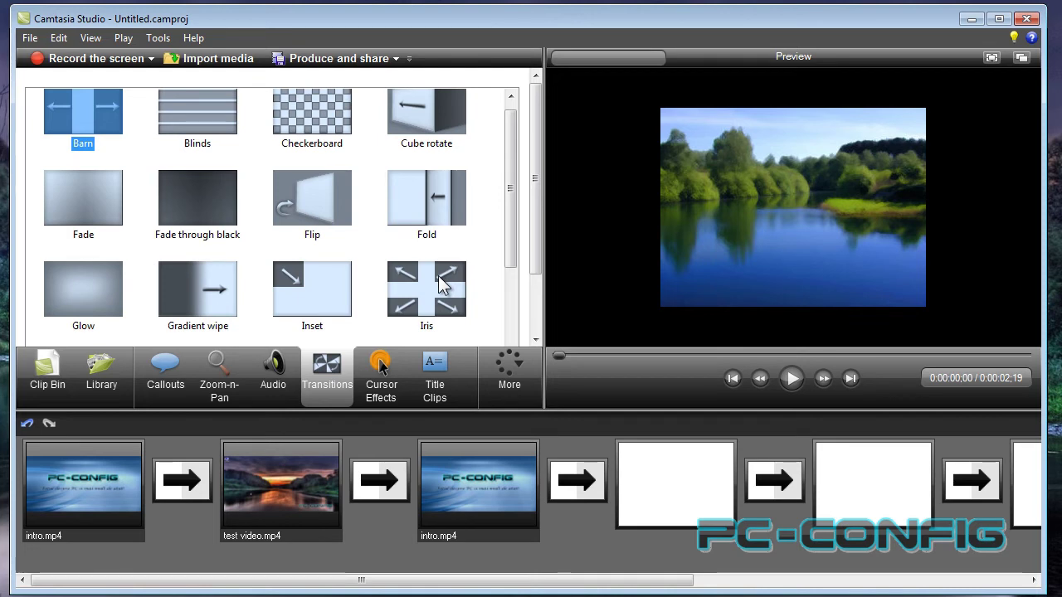
left_click_drag(441, 284, 179, 472)
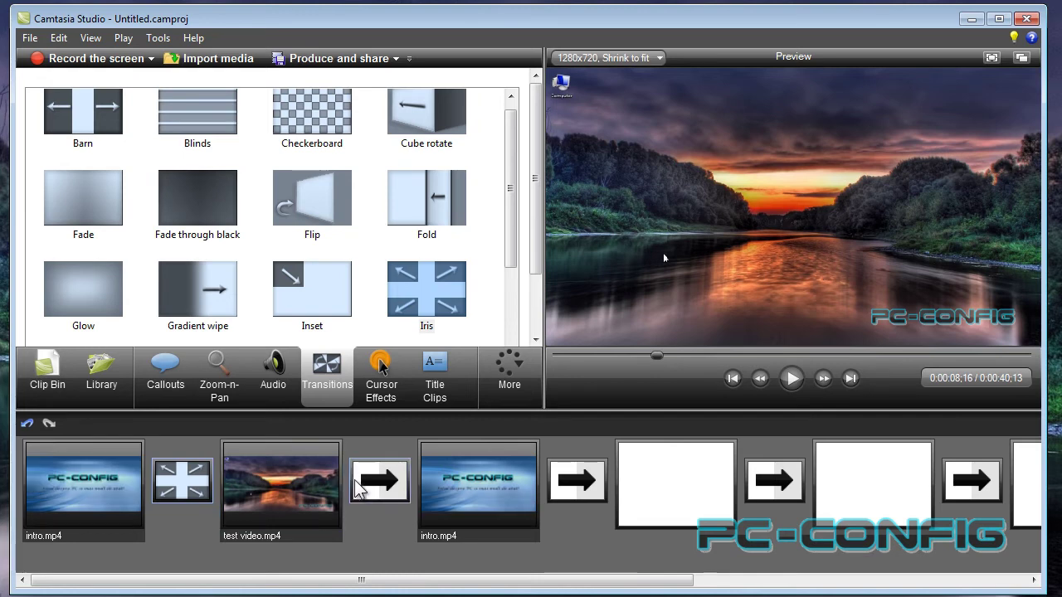
left_click_drag(311, 297, 367, 478)
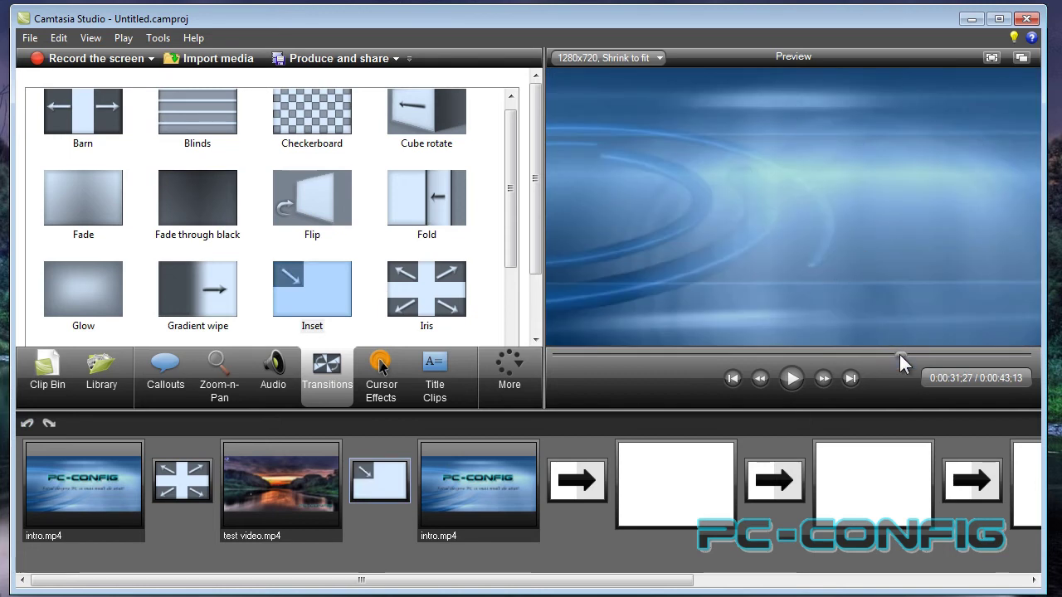
Step: Play the project preview from the beginning to check the transitions
left_click_drag(899, 355, 566, 366)
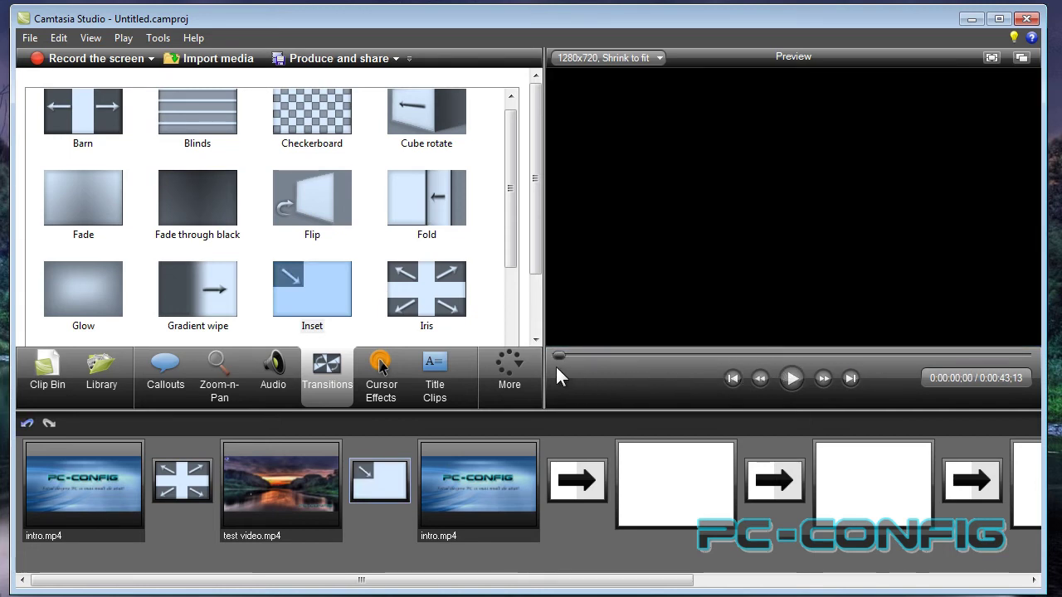
left_click(791, 378)
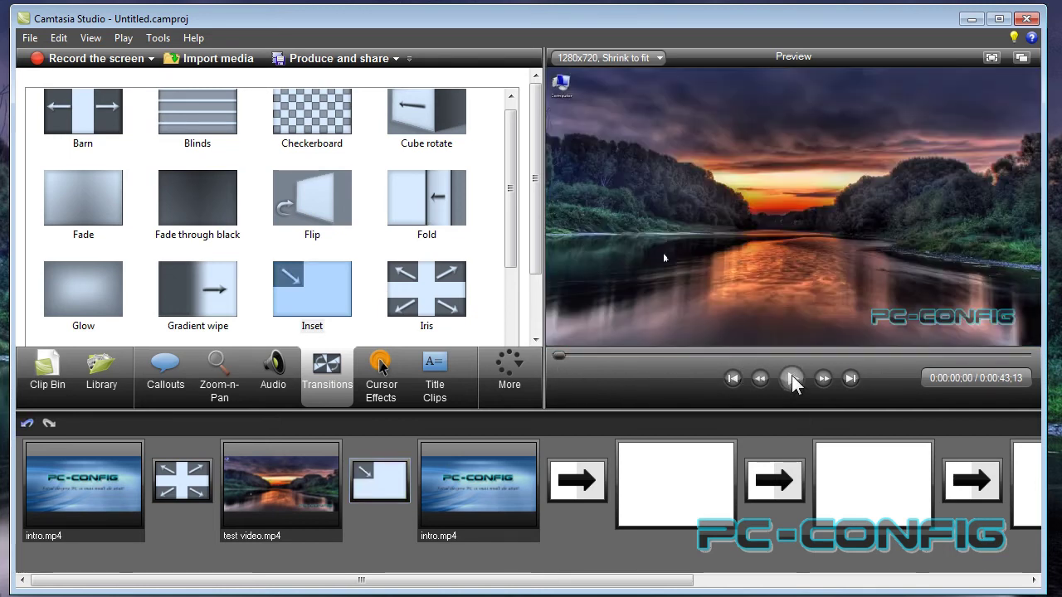
Step: Play the preview through both transitions into the closing intro, stop playback and return to the imported clips
left_click(793, 380)
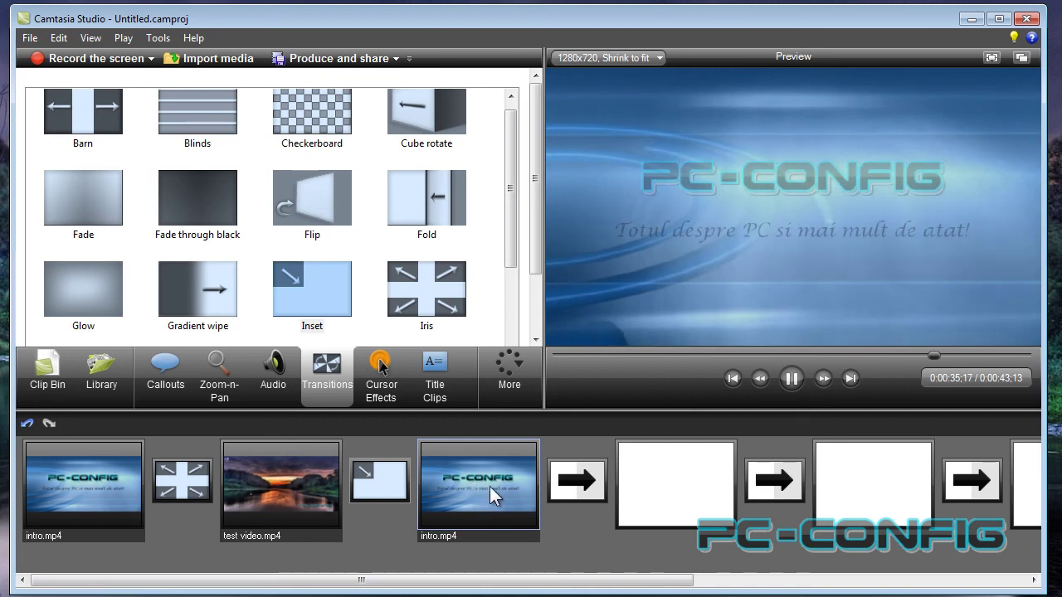
left_click(792, 379)
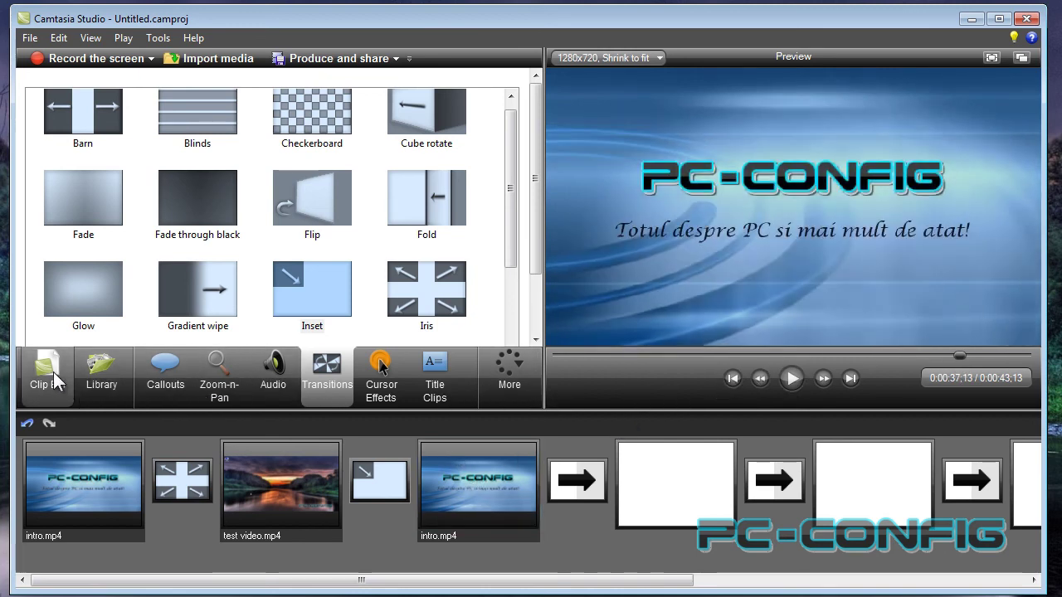
left_click(52, 370)
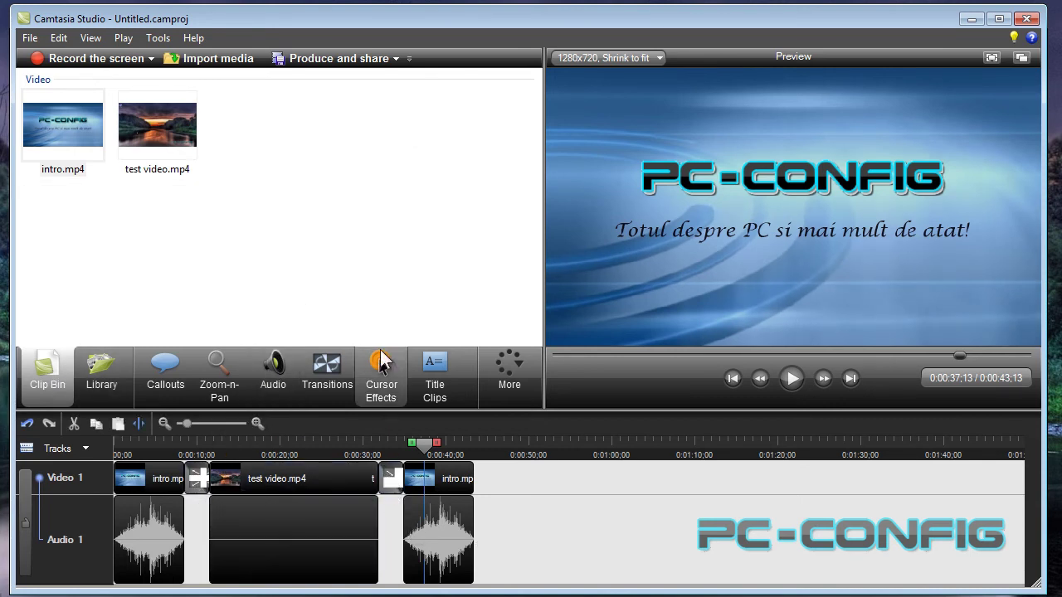
Step: Produce the project with the "tutorial video cu intro" preset under the production name test2, and close the production results
left_click(396, 58)
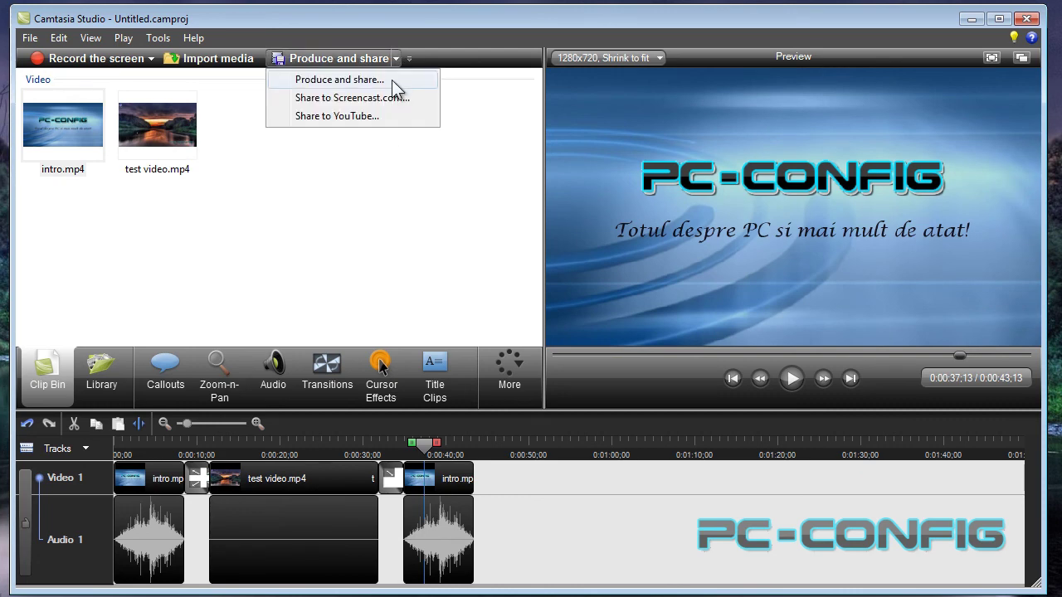
left_click(392, 80)
left_click(637, 148)
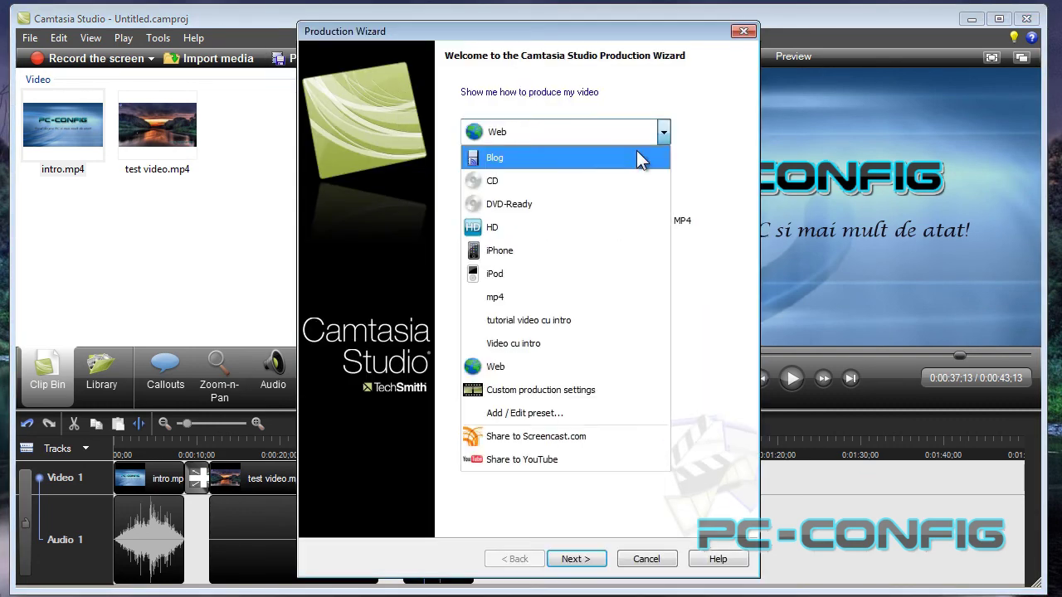
left_click(588, 321)
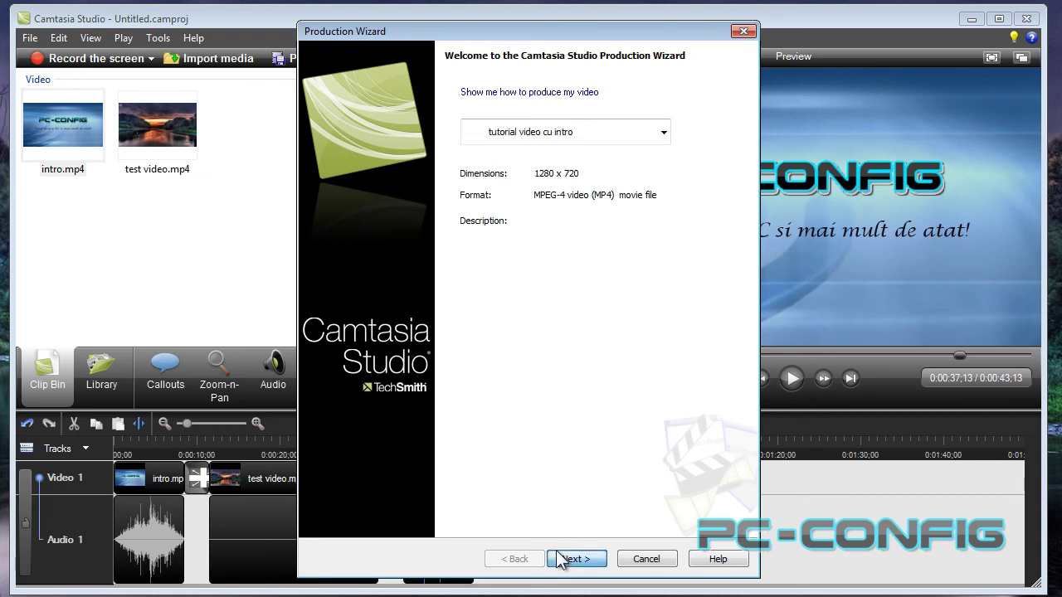
left_click(565, 560)
type("test2")
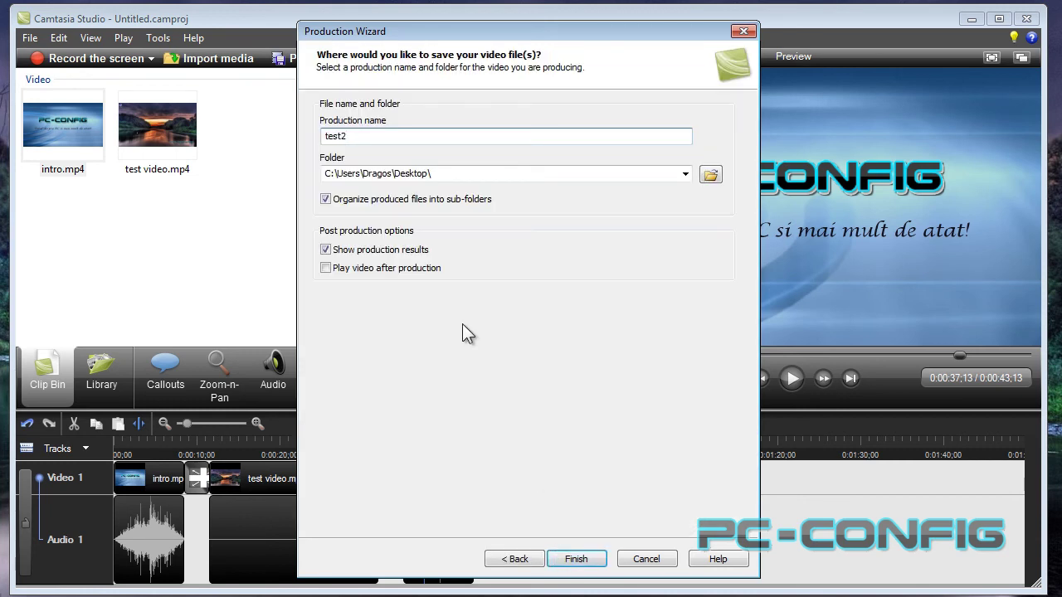
left_click(576, 559)
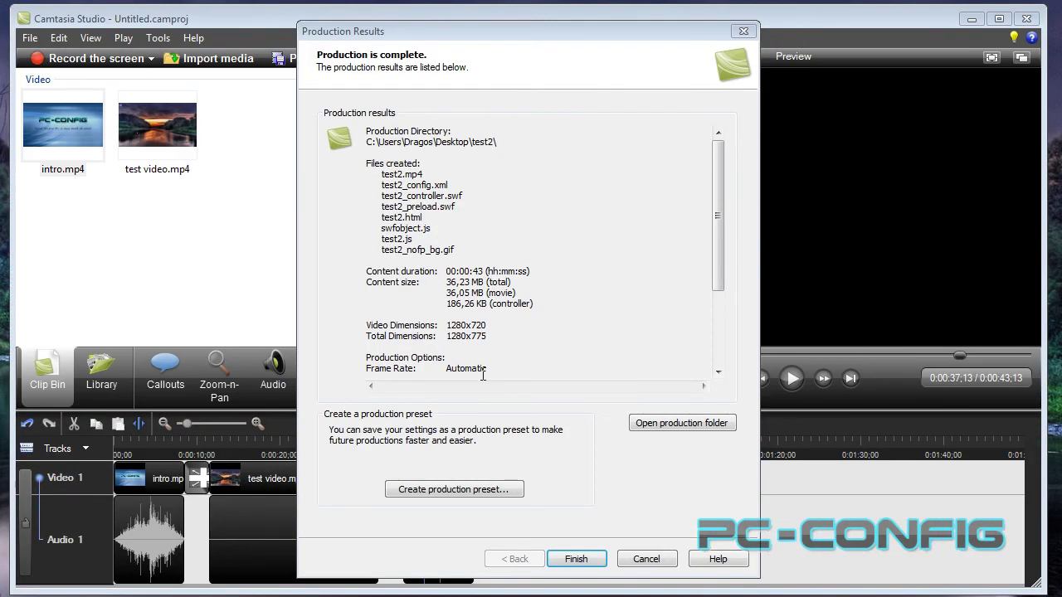
left_click(572, 561)
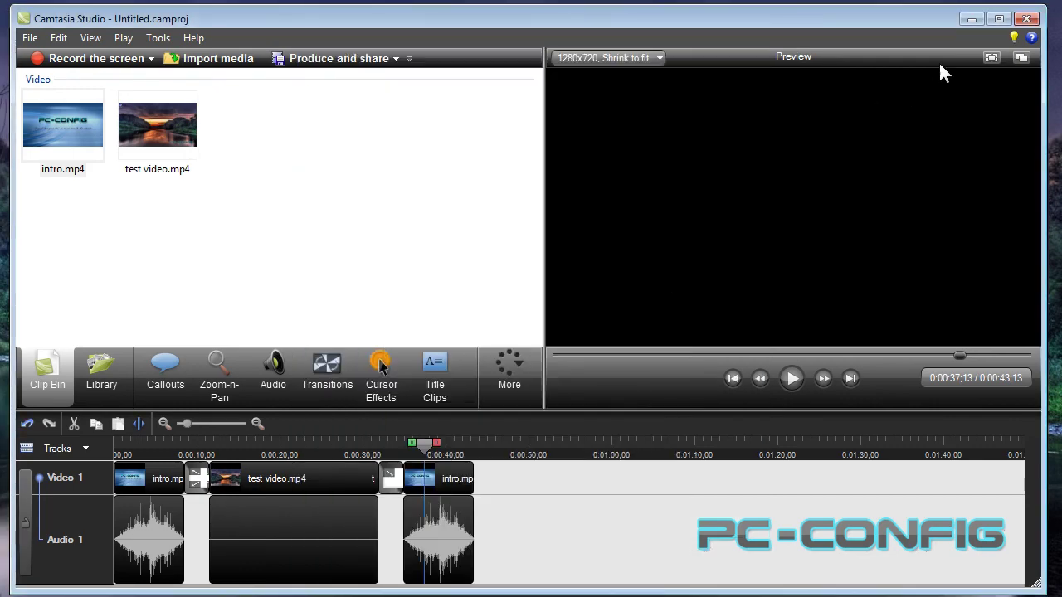
Step: Switch to the desktop's test2 folder, play test2.mp4 to check the produced video, and close the player and folder
left_click(971, 19)
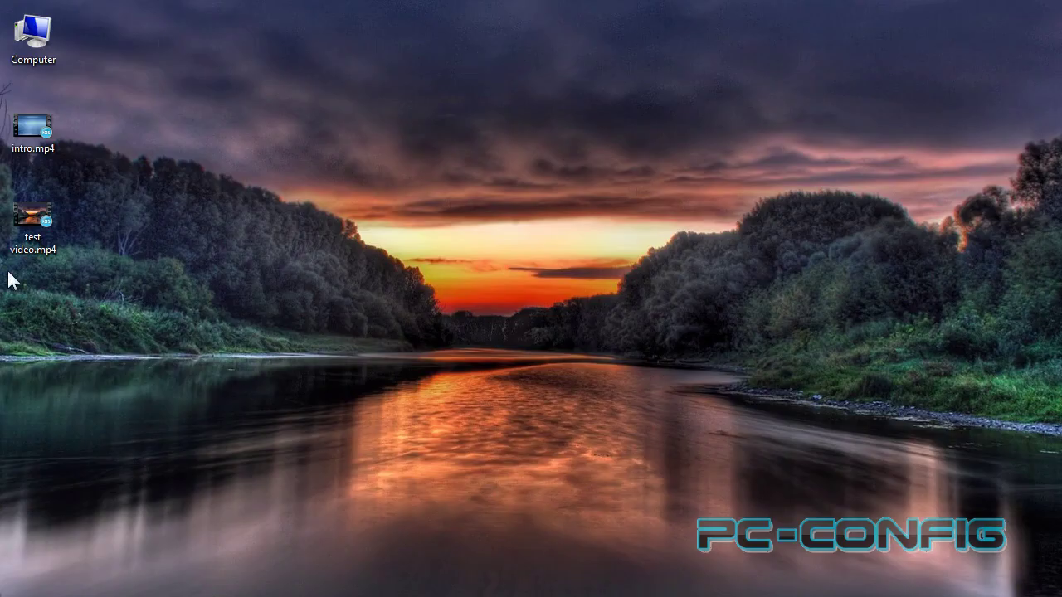
double_click(33, 306)
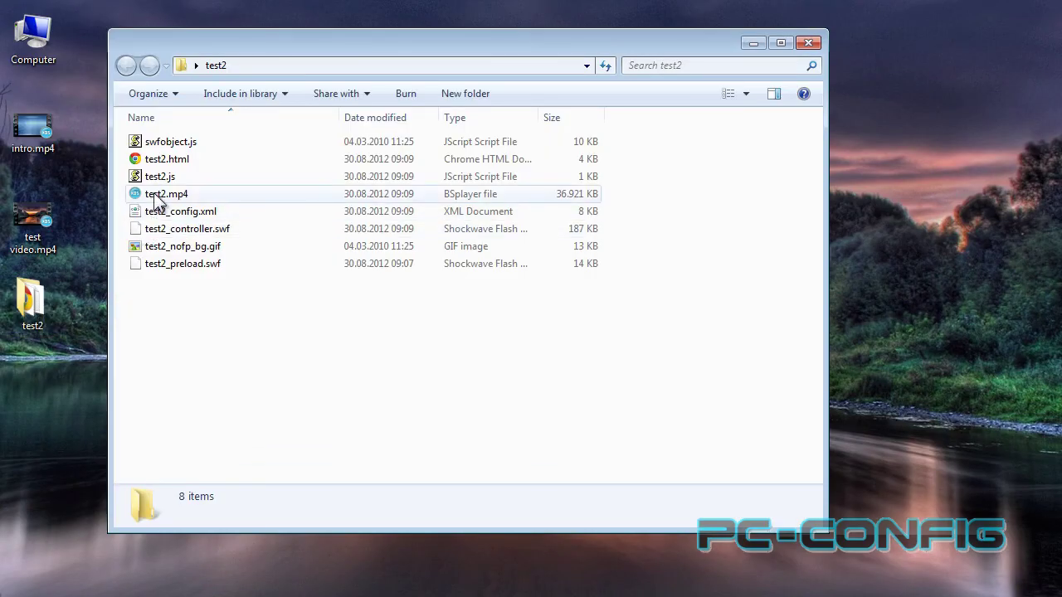
left_click(158, 196)
double_click(157, 196)
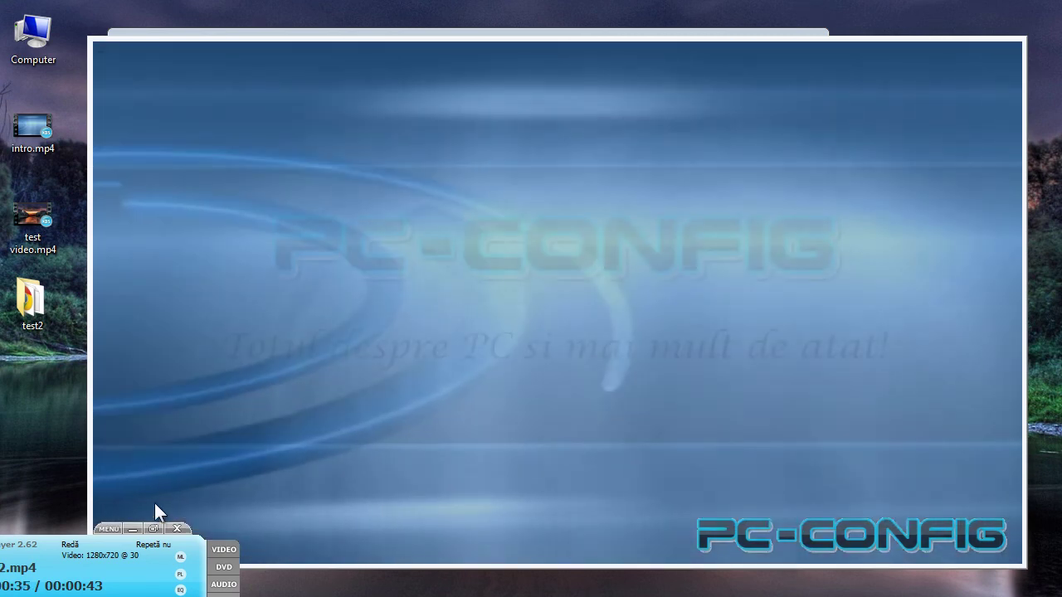
left_click(173, 529)
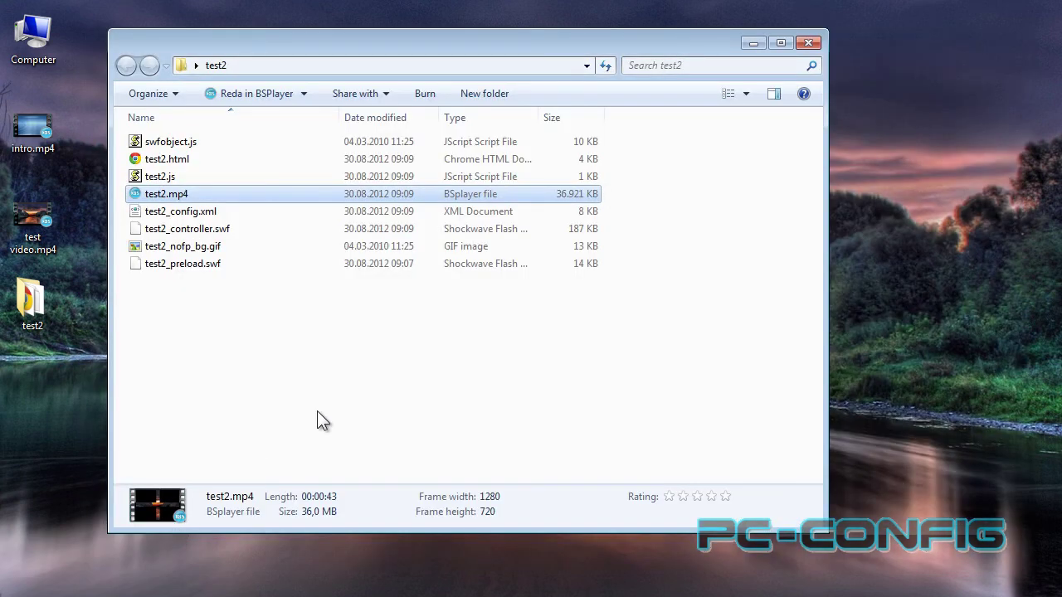
left_click(808, 43)
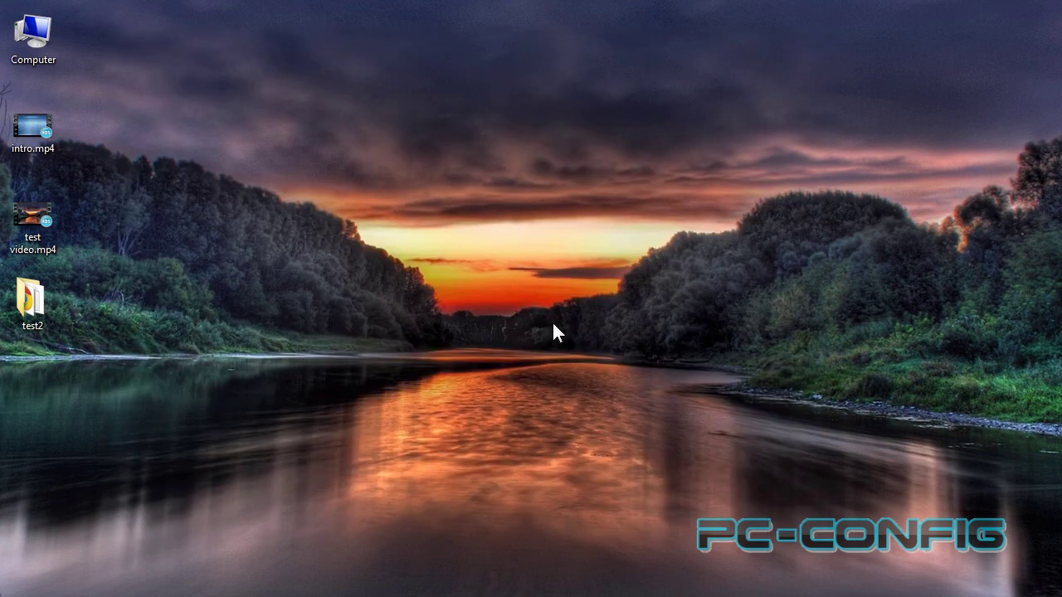